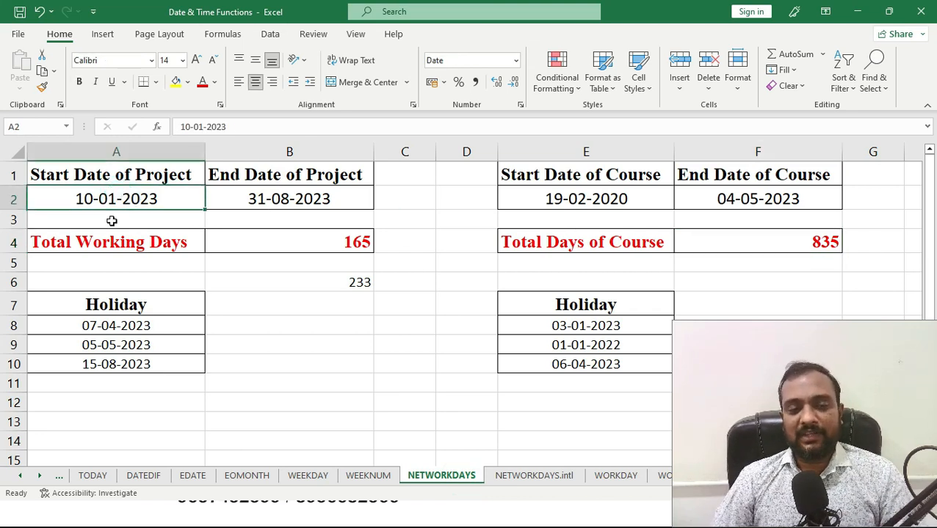
Clear the existing Total Working Days result in B4 and check the project's start and end dates in A2 and B2
{"action": "left_click", "coordinate": [272, 192]}
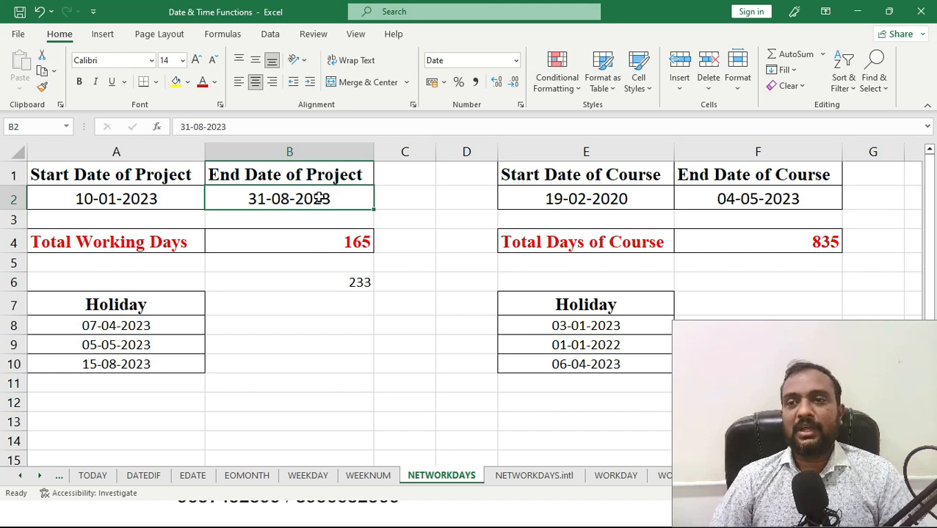
{"action": "left_click", "coordinate": [353, 243]}
{"action": "key", "text": "Delete"}
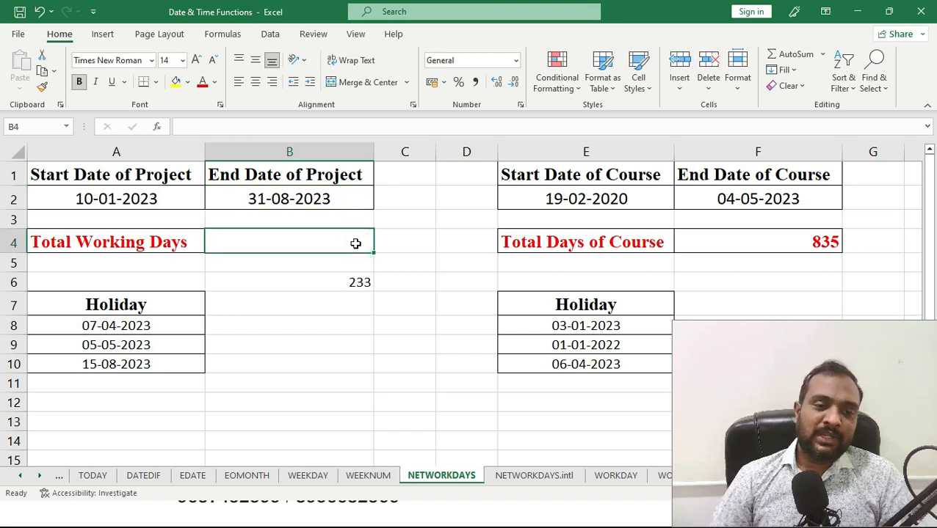
{"action": "left_click", "coordinate": [145, 197]}
{"action": "left_click", "coordinate": [321, 205]}
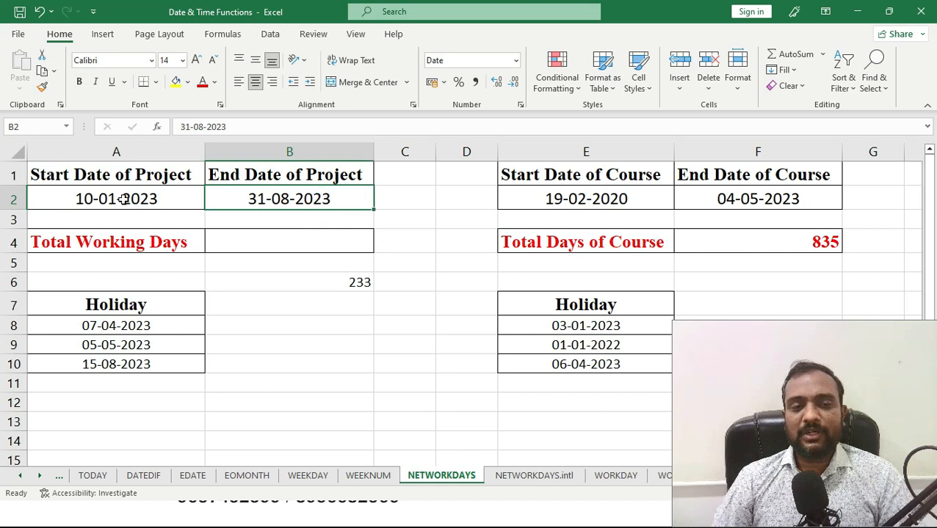
Begin a NETWORKDAYS formula in B4 with A2 as the start date and B2 as the end date
{"action": "left_click", "coordinate": [293, 234]}
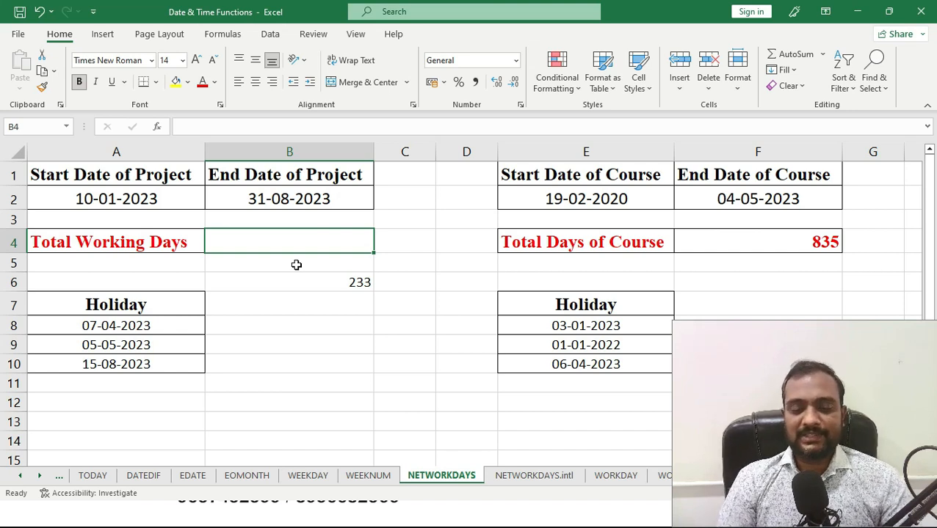
{"action": "type", "text": "=net"}
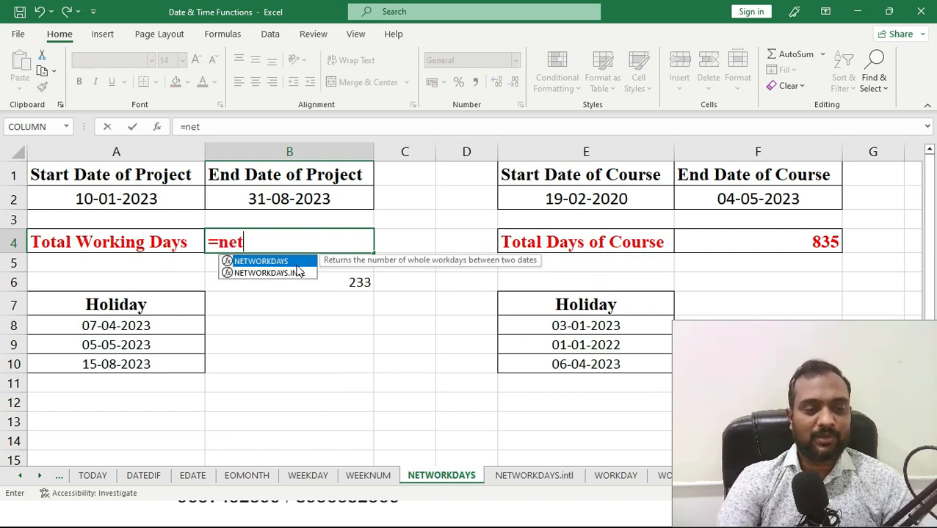
{"action": "double_click", "coordinate": [296, 263]}
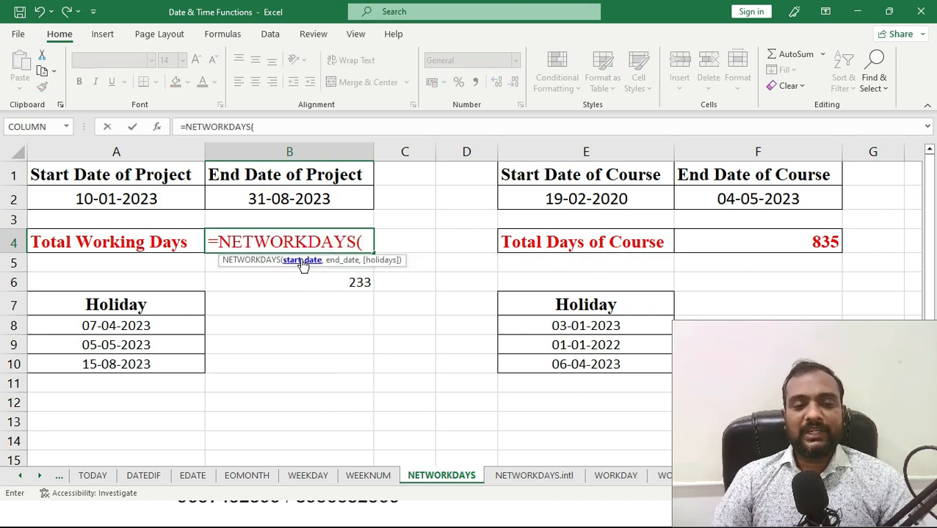
{"action": "left_click", "coordinate": [79, 200]}
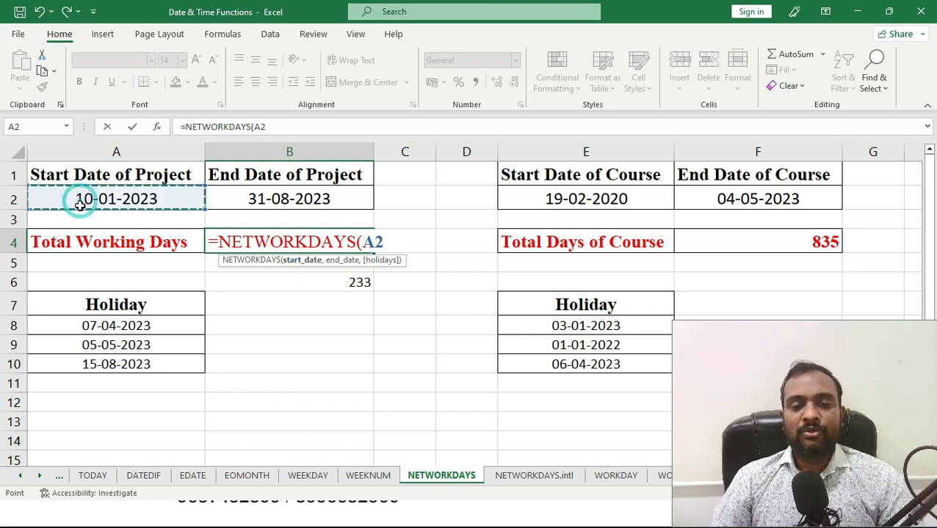
{"action": "type", "text": ","}
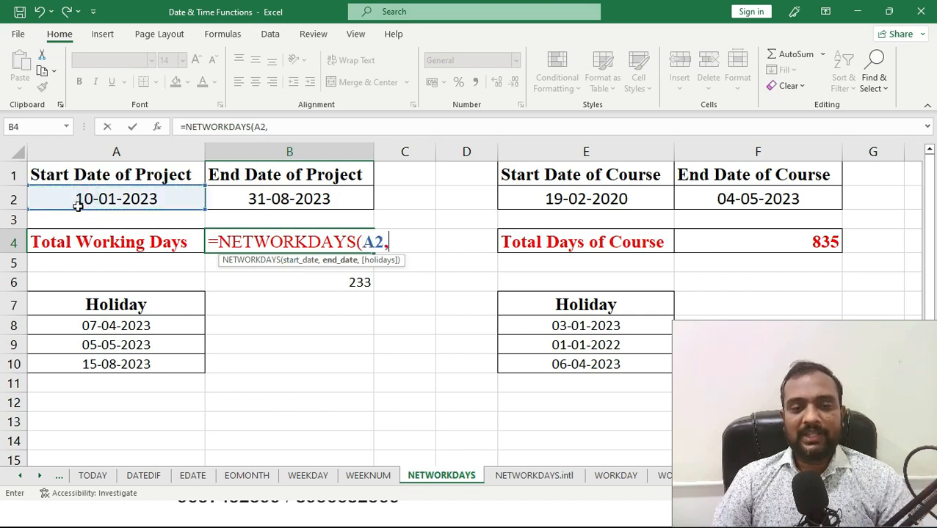
{"action": "left_click", "coordinate": [334, 199]}
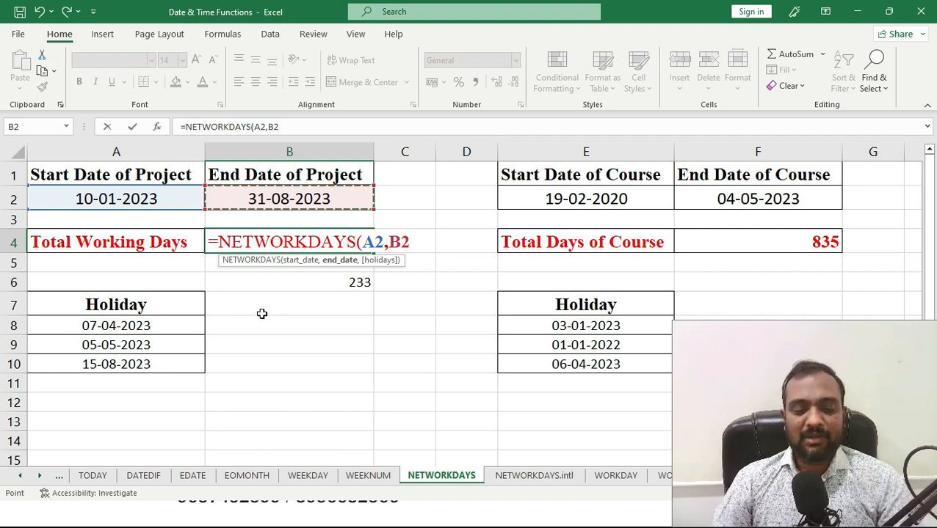
Add the holiday range A8:A10 as the third argument and complete the NETWORKDAYS formula in B4
{"action": "type", "text": ","}
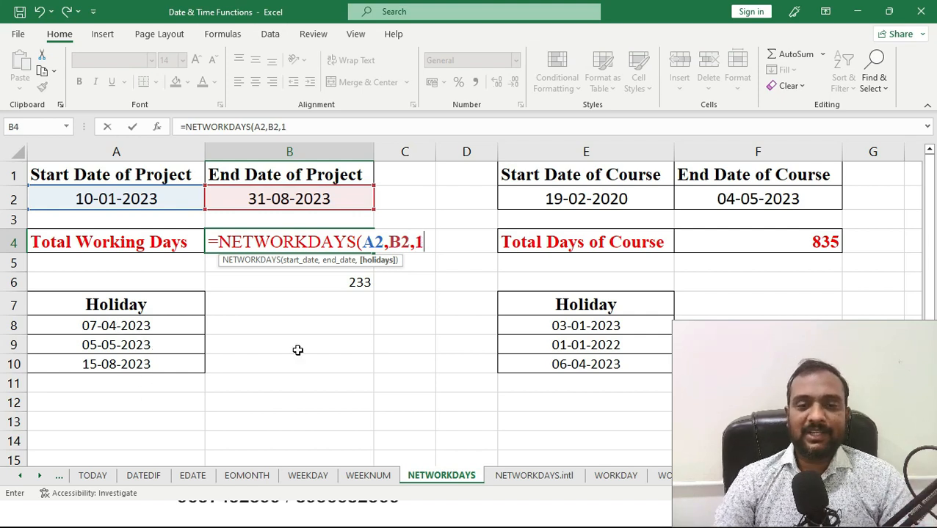
{"action": "type", "text": "4"}
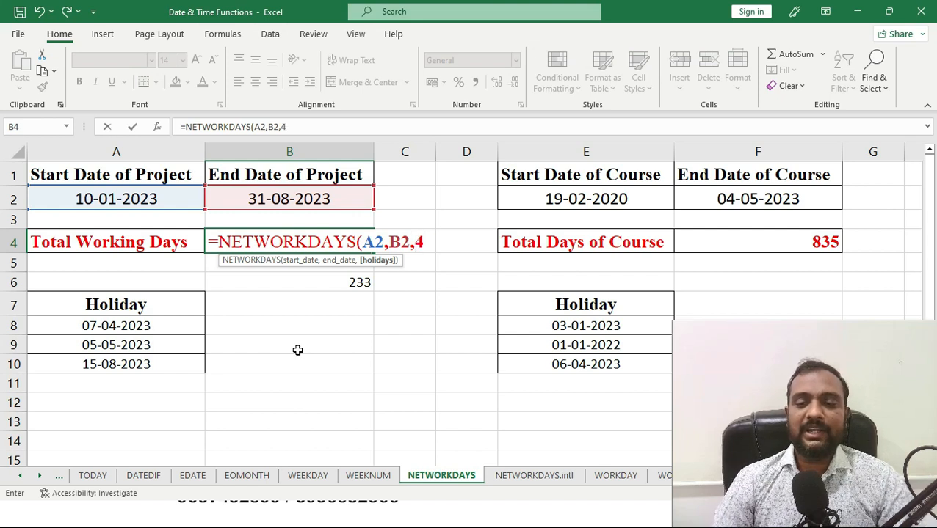
{"action": "key", "text": "BackSpace"}
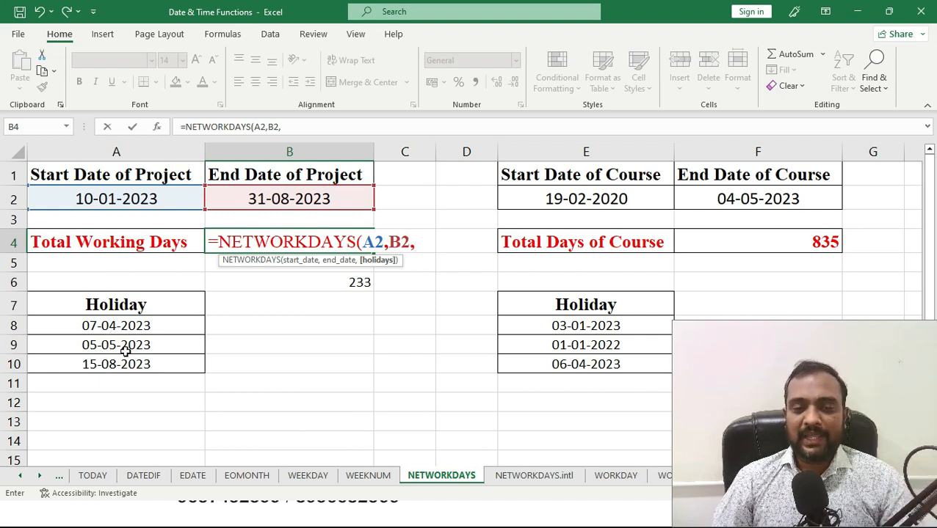
{"action": "left_click", "coordinate": [109, 326]}
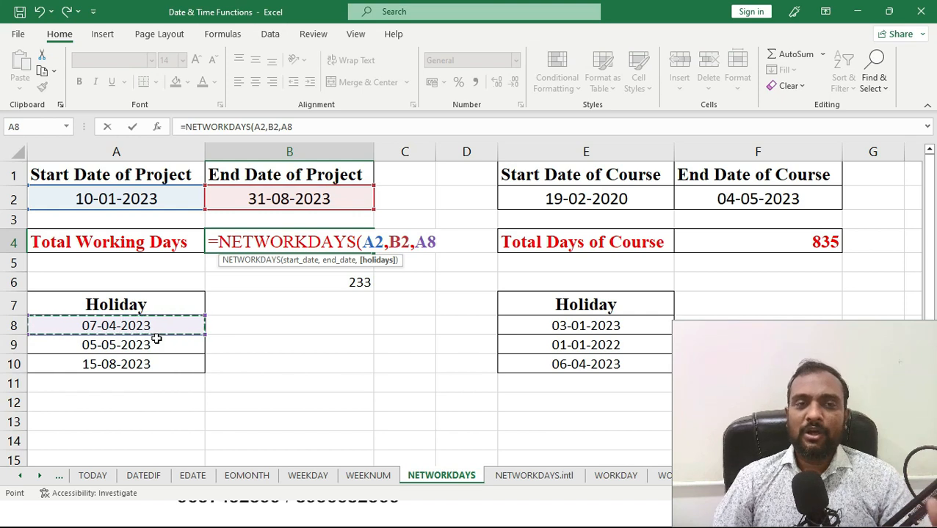
{"action": "left_click_drag", "start_coordinate": [145, 325], "coordinate": [182, 359]}
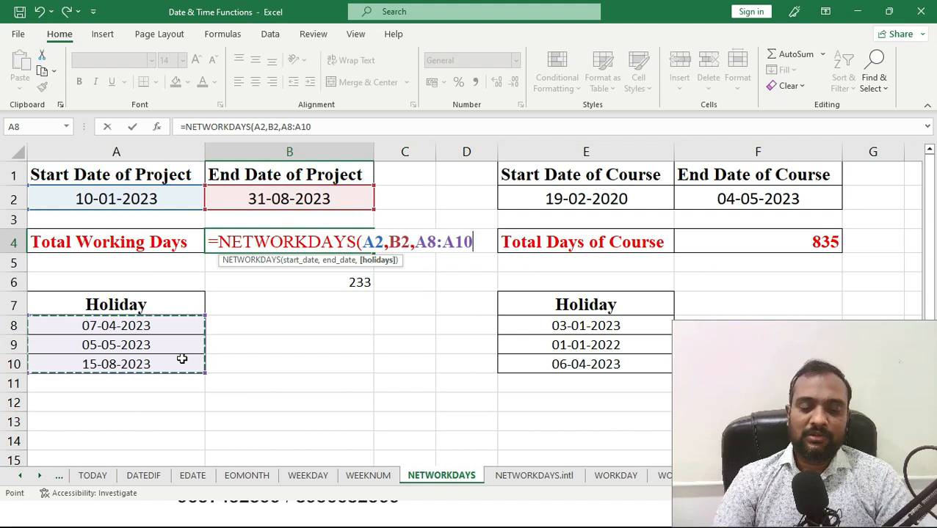
{"action": "type", "text": ")"}
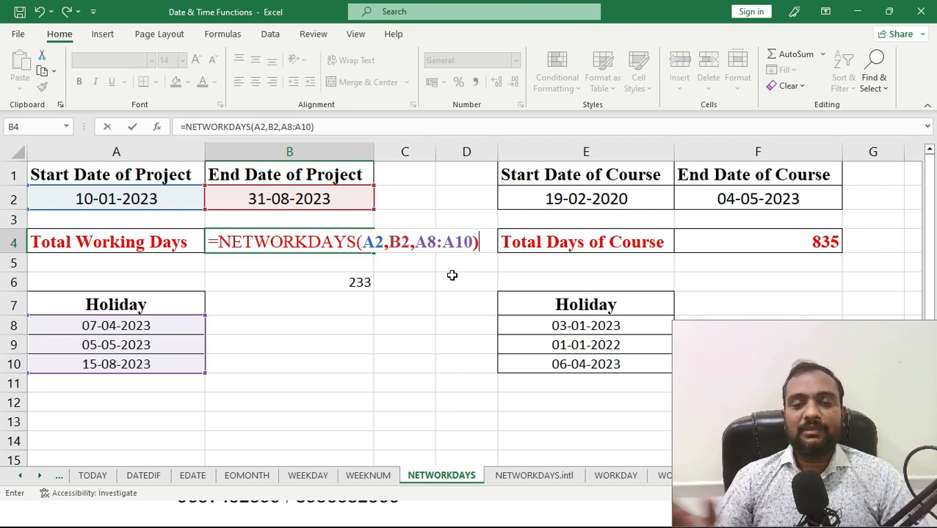
{"action": "key", "text": "Return"}
{"action": "key", "text": "Up"}
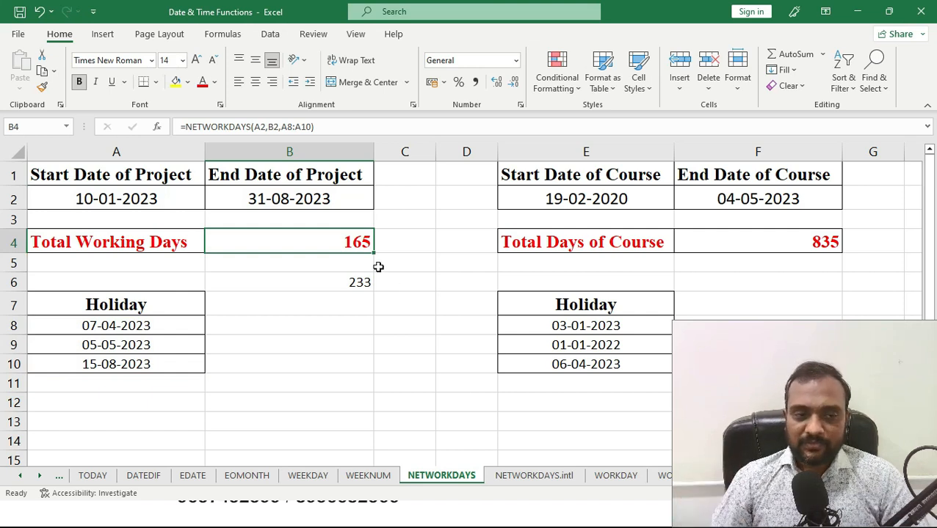
Review the project dates and compare the NETWORKDAYS formula in B4 with the DATEDIF formula in B6
{"action": "left_click", "coordinate": [96, 199]}
{"action": "left_click", "coordinate": [219, 195]}
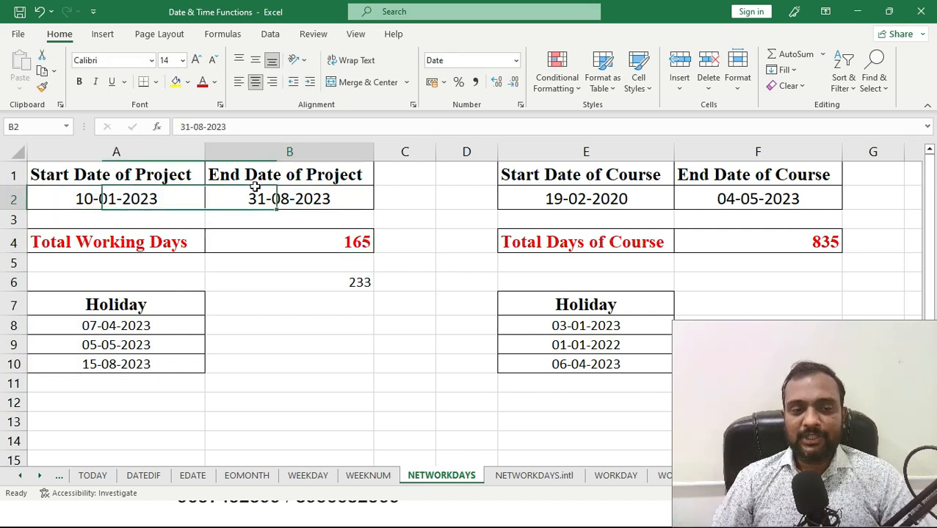
{"action": "left_click", "coordinate": [104, 194]}
{"action": "left_click", "coordinate": [102, 208]}
{"action": "left_click", "coordinate": [134, 196]}
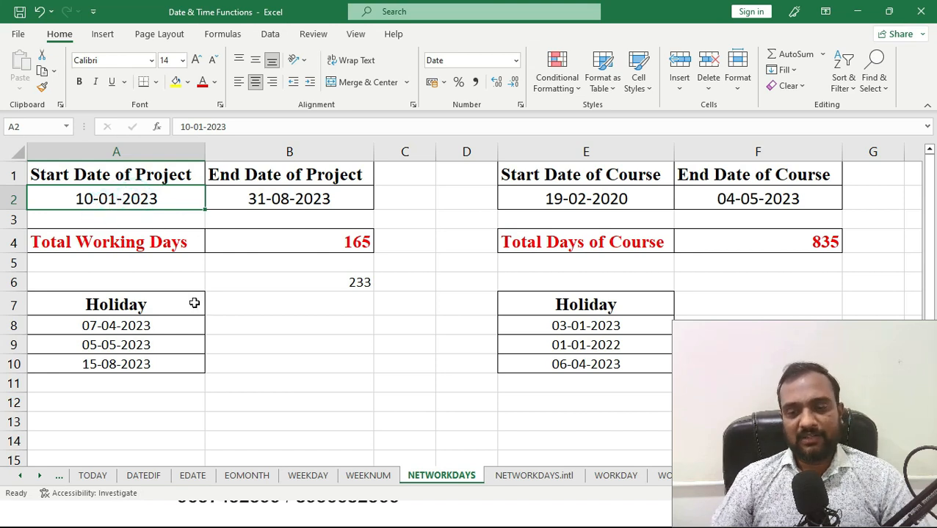
{"action": "left_click", "coordinate": [253, 186]}
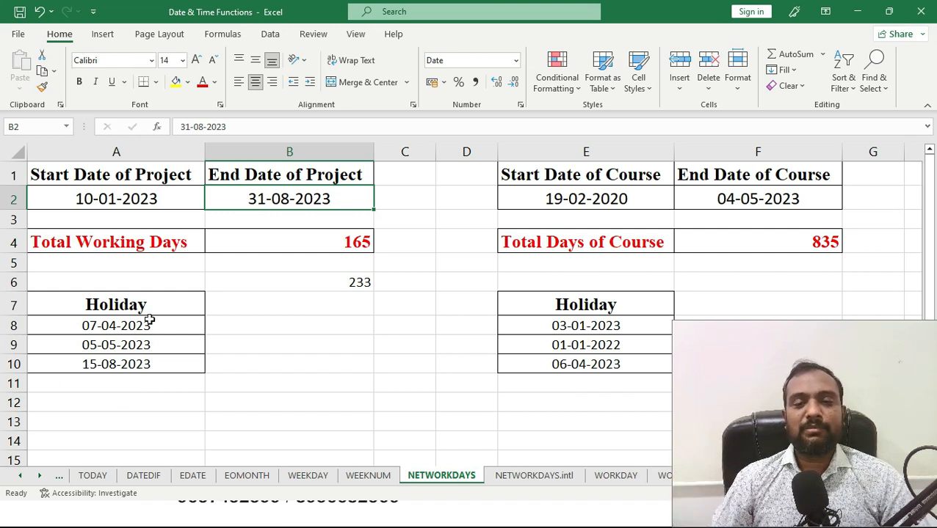
{"action": "left_click", "coordinate": [339, 244]}
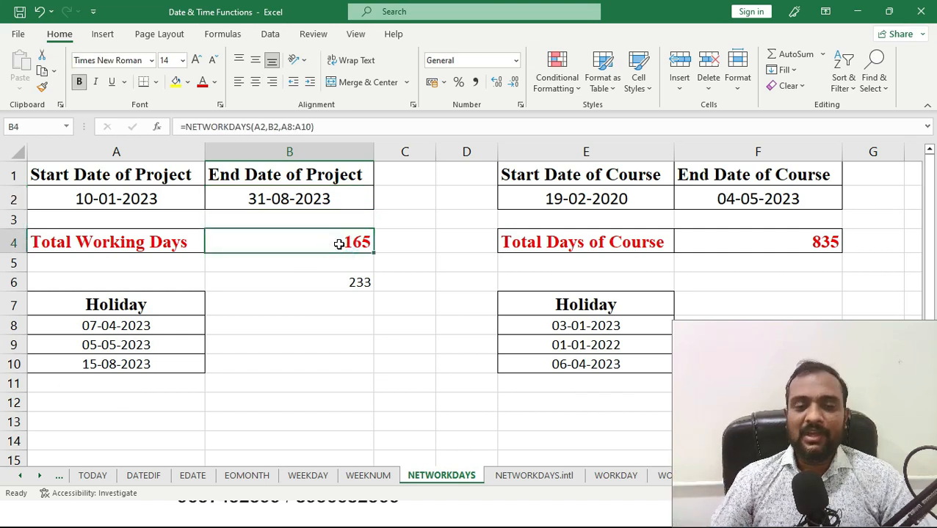
{"action": "double_click", "coordinate": [354, 282]}
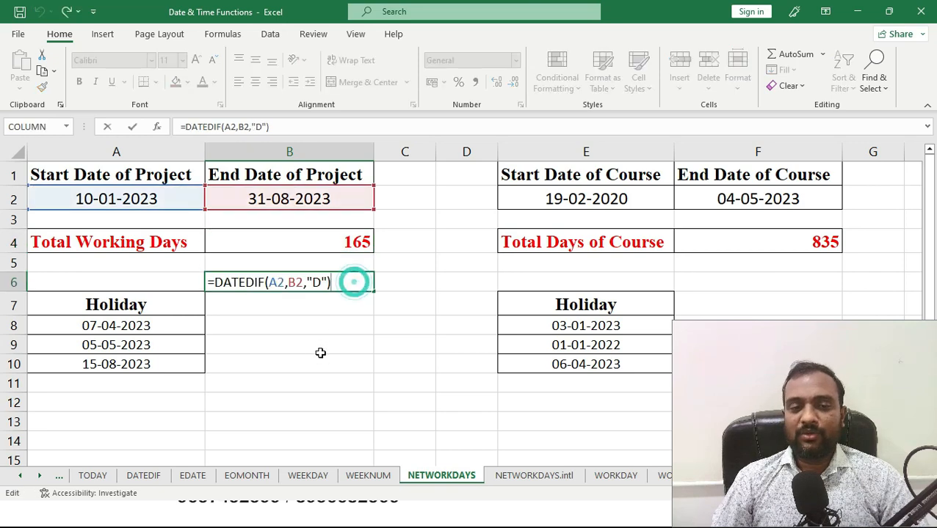
{"action": "key", "text": "Escape"}
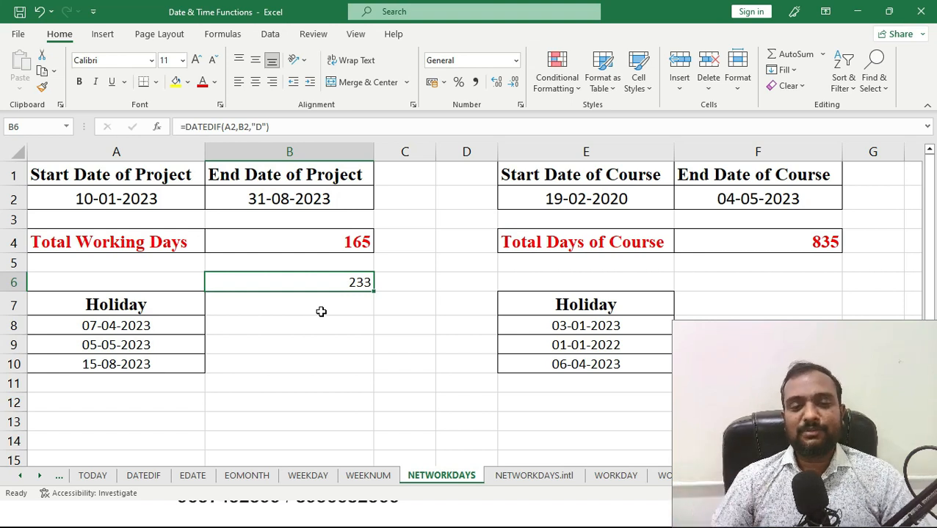
{"action": "left_click", "coordinate": [314, 241]}
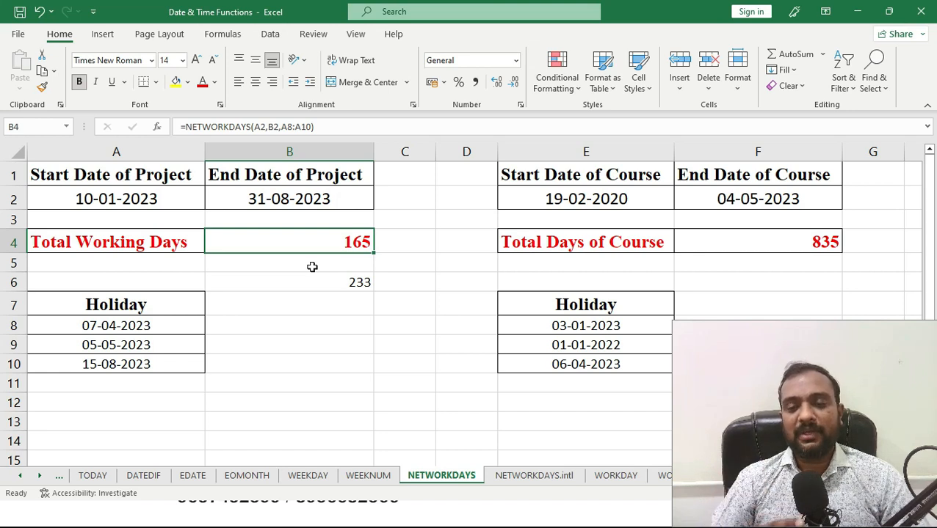
Clear the existing Total Days of Course result in F4 and check the course dates in E2 and F2
{"action": "left_click", "coordinate": [764, 239]}
{"action": "key", "text": "Delete"}
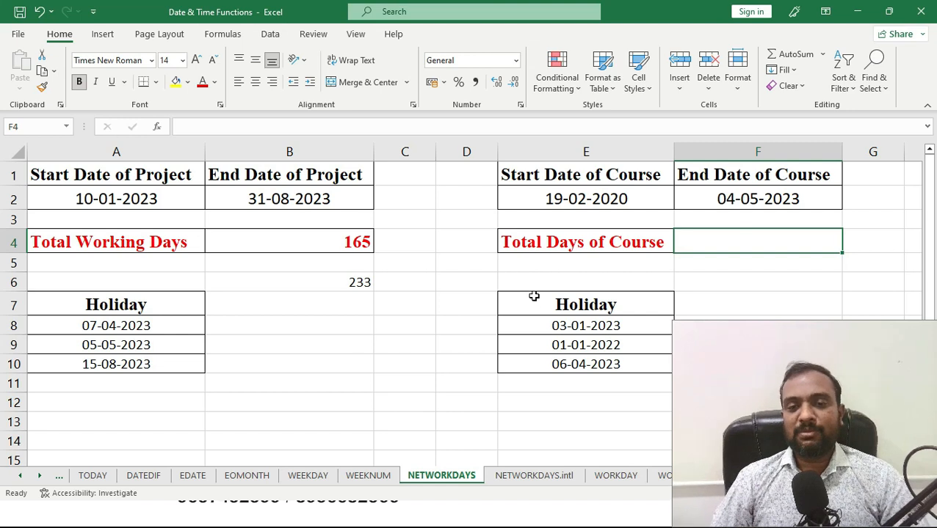
{"action": "left_click", "coordinate": [584, 196]}
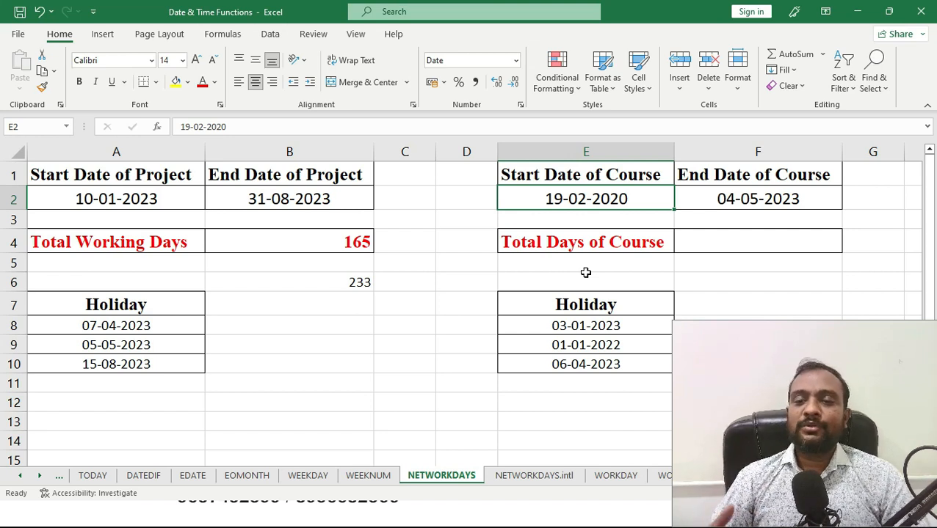
{"action": "left_click", "coordinate": [756, 192]}
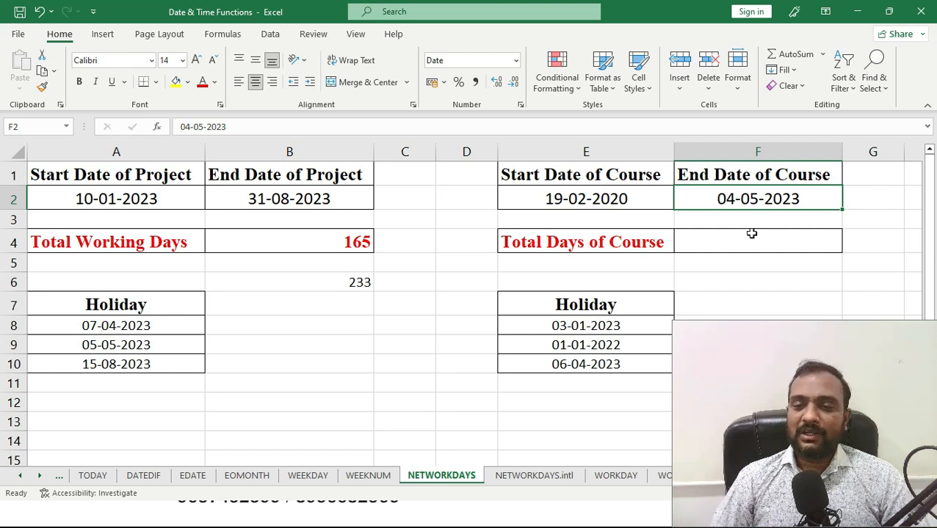
Calculate the course's total working days in F4 with =NETWORKDAYS(E2,F2), leaving out the holidays argument
{"action": "left_click", "coordinate": [748, 233]}
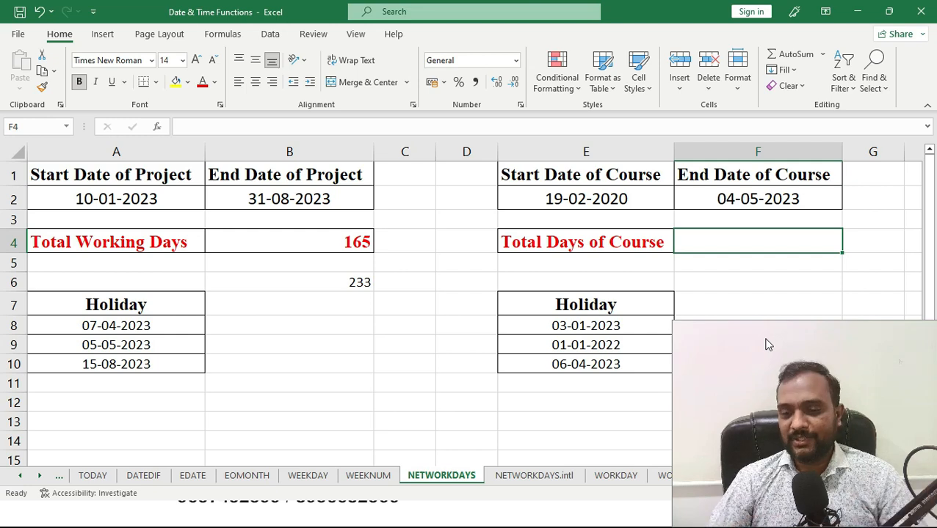
{"action": "type", "text": "net"}
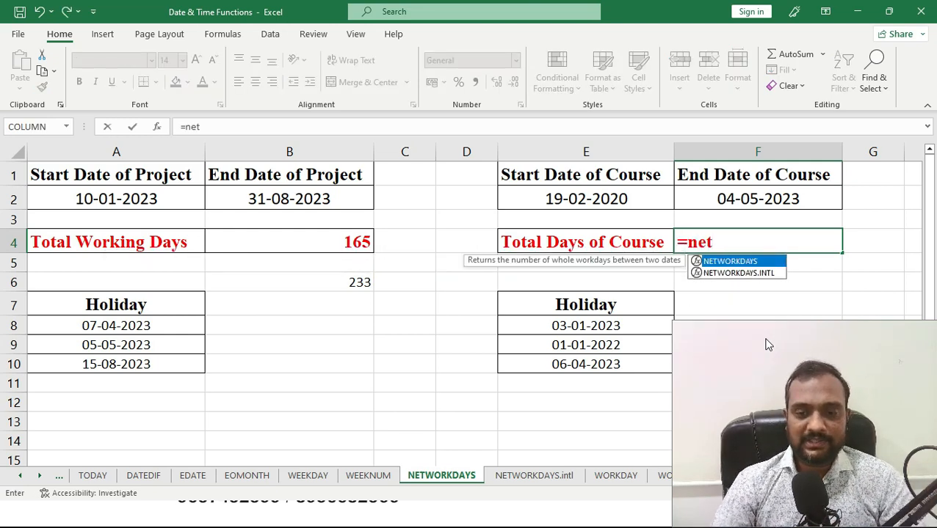
{"action": "key", "text": "Tab"}
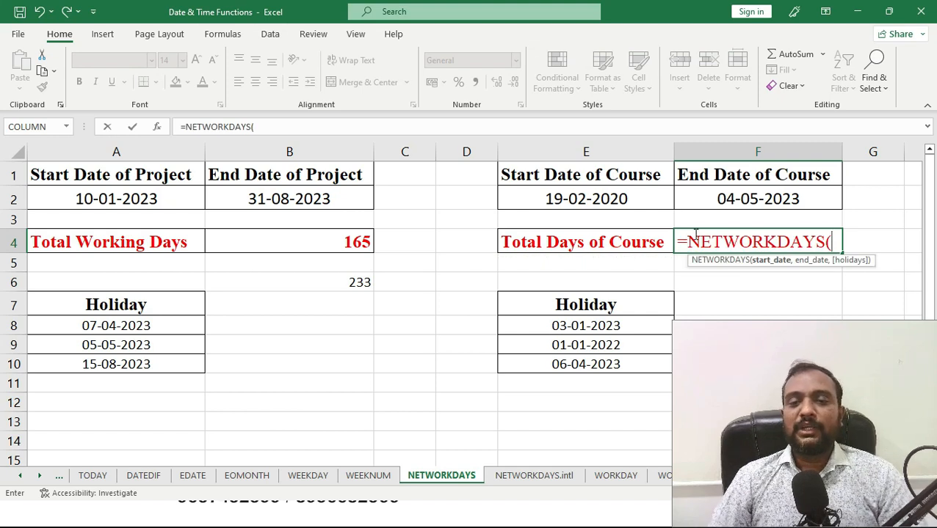
{"action": "left_click", "coordinate": [630, 200]}
{"action": "type", "text": ","}
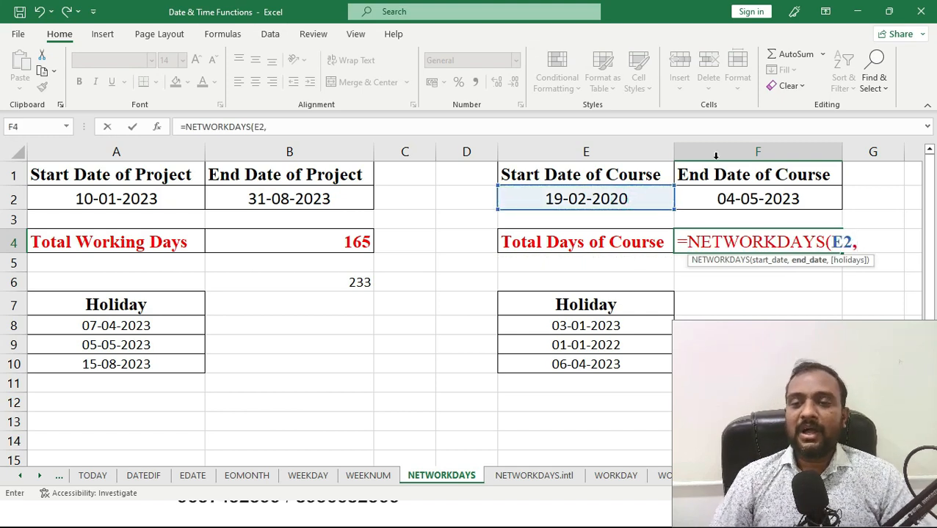
{"action": "left_click", "coordinate": [736, 200]}
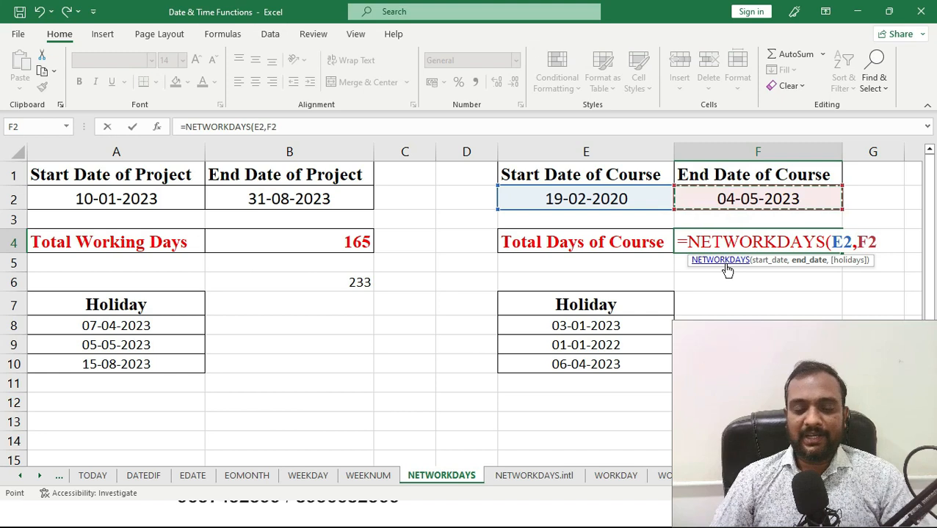
{"action": "type", "text": ","}
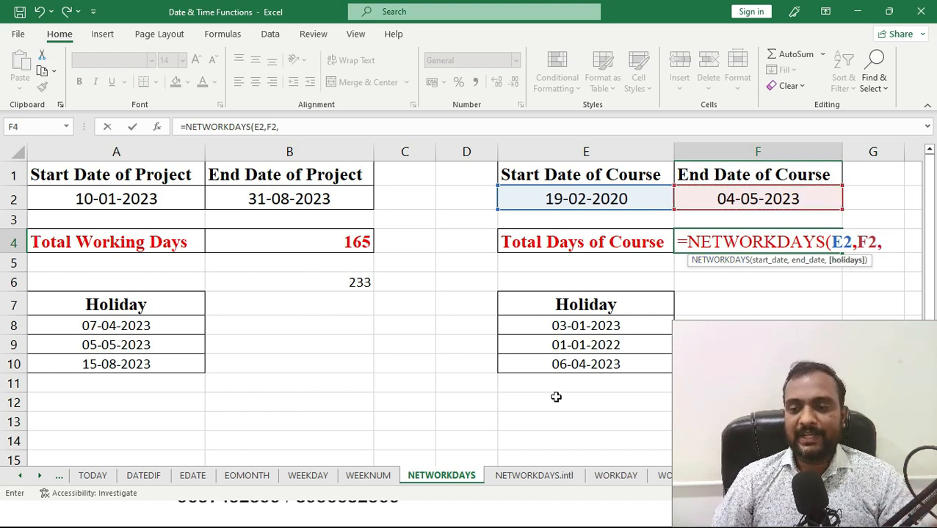
{"action": "key", "text": "BackSpace"}
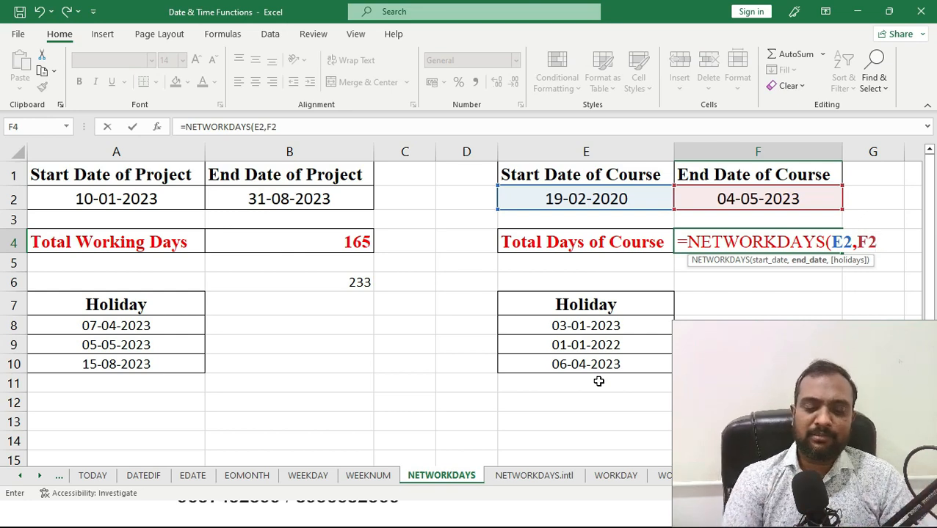
{"action": "type", "text": ")"}
{"action": "key", "text": "Return"}
{"action": "key", "text": "Up"}
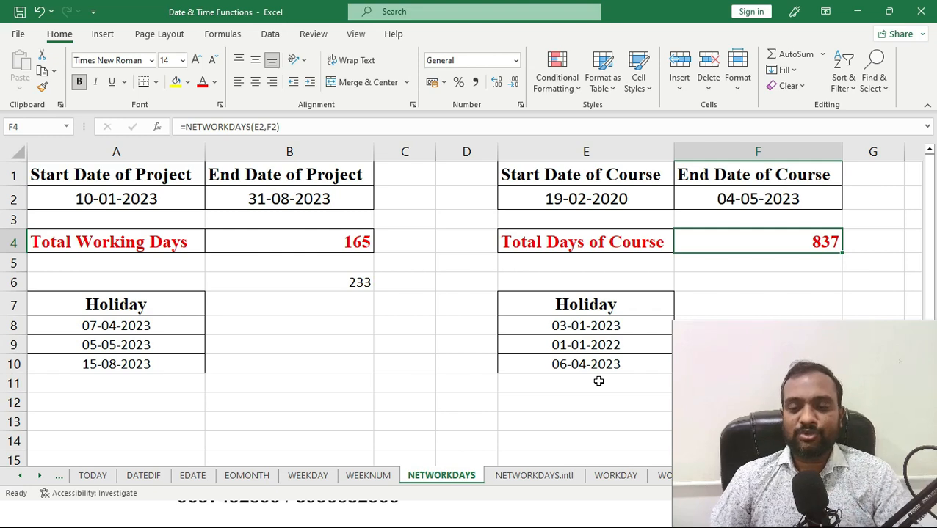
Switch to the NETWORKDAYS.intl worksheet
{"action": "left_click", "coordinate": [525, 476]}
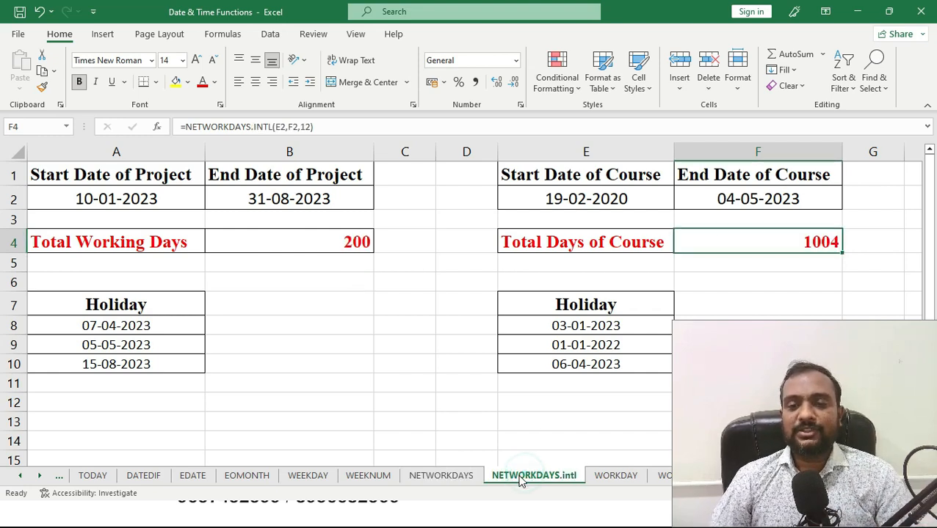
Switch to the slideshow, read the NETWORKDAYS.INTL description and syntax slide, and return to cell B4 in Excel
{"action": "key", "text": "alt+Tab"}
{"action": "key", "text": "Right"}
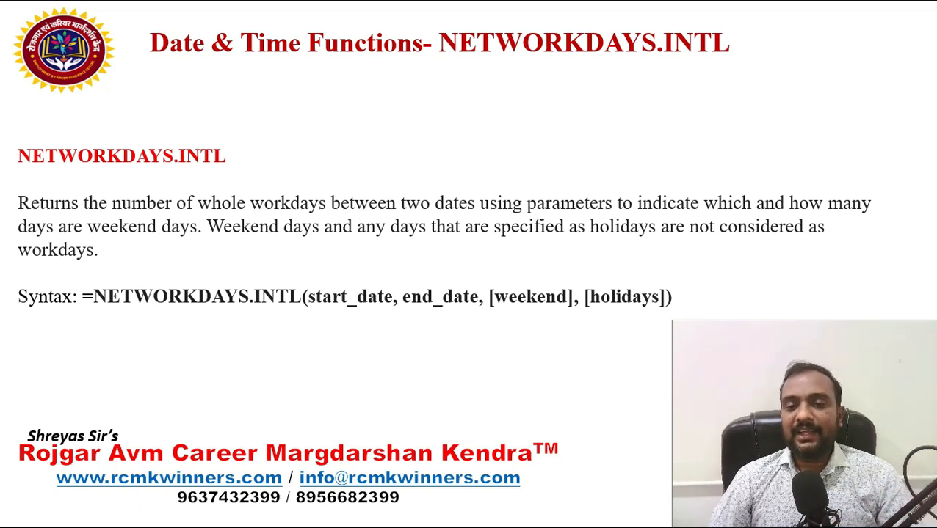
{"action": "key", "text": "alt+Tab"}
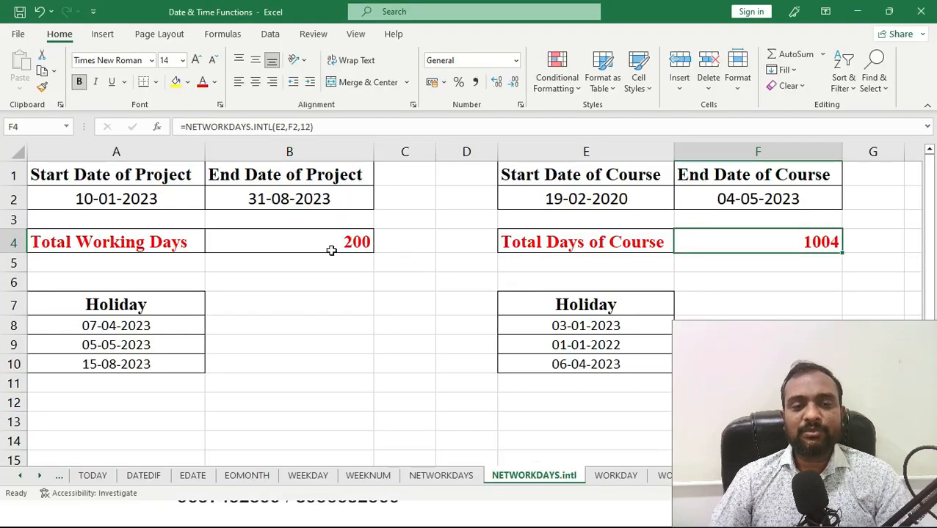
{"action": "left_click", "coordinate": [299, 242]}
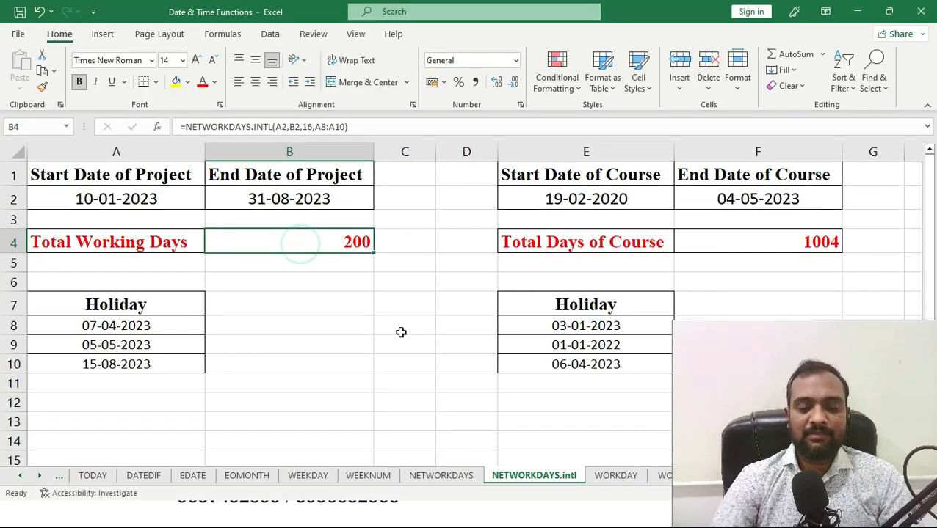
{"action": "type", "text": "=net"}
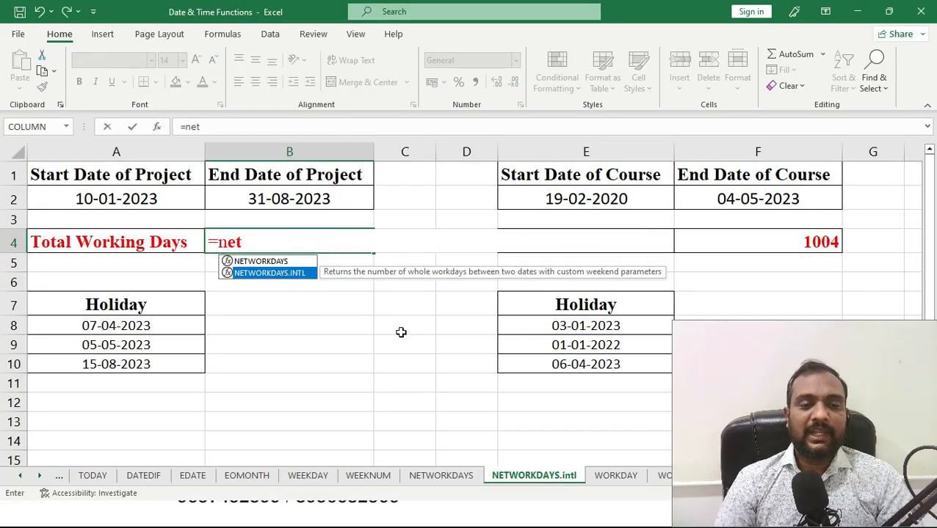
{"action": "key", "text": "Right"}
{"action": "key", "text": "Left"}
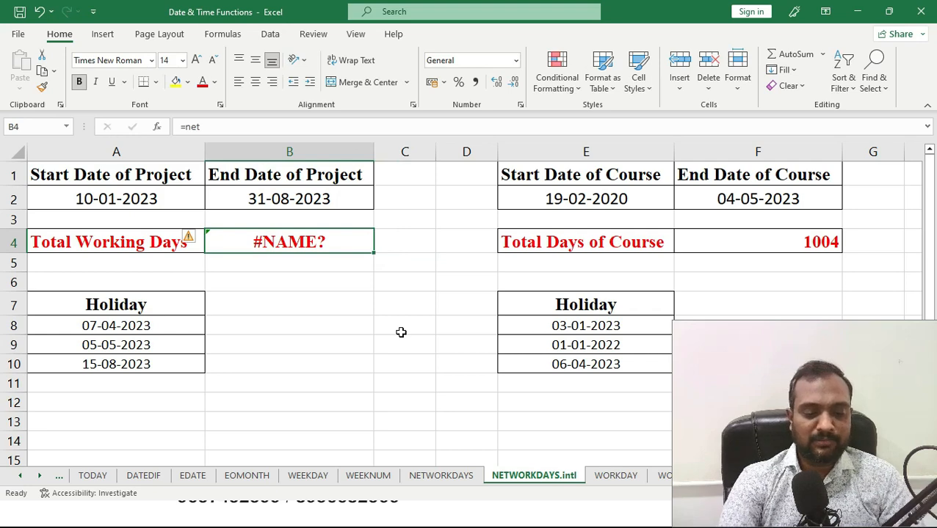
Begin a NETWORKDAYS.INTL formula in B4 with A2 as the start date and B2 as the end date
{"action": "type", "text": "=net"}
{"action": "key", "text": "Down"}
{"action": "key", "text": "Tab"}
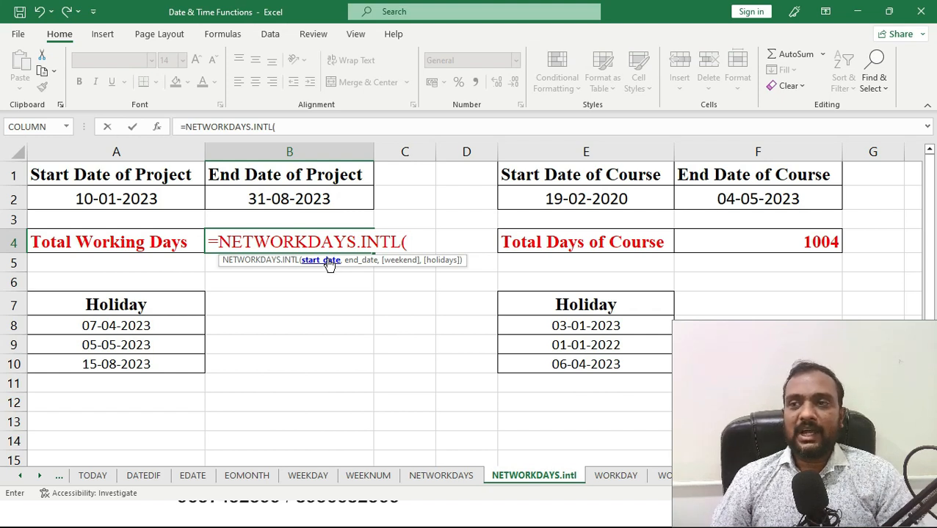
{"action": "left_click", "coordinate": [119, 194]}
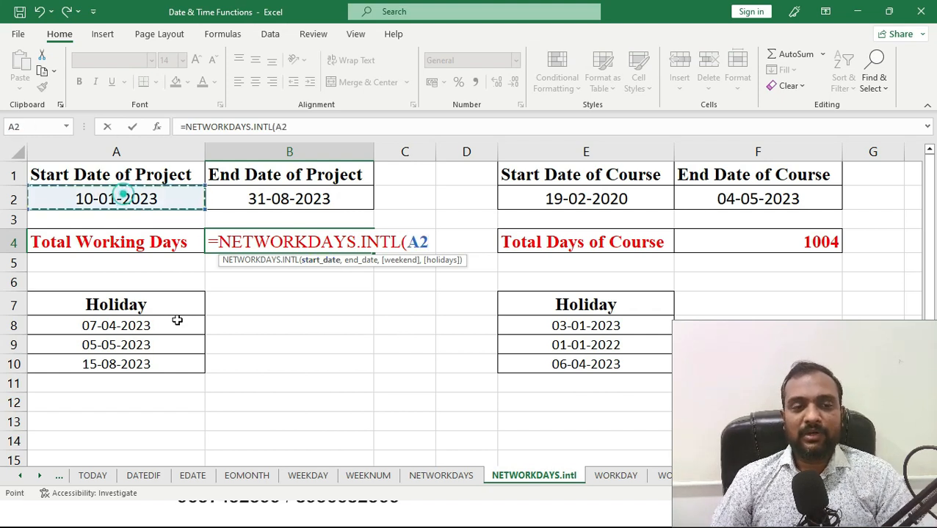
{"action": "type", "text": ","}
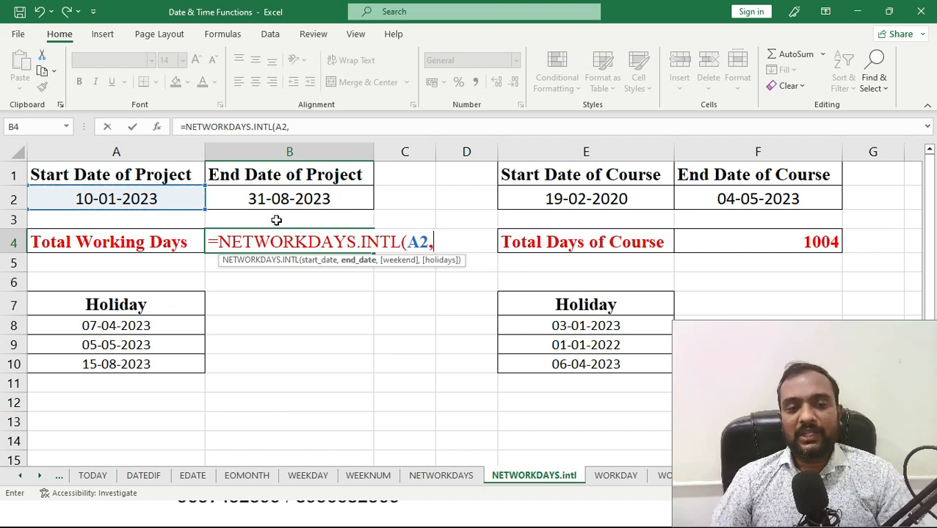
{"action": "left_click", "coordinate": [283, 198]}
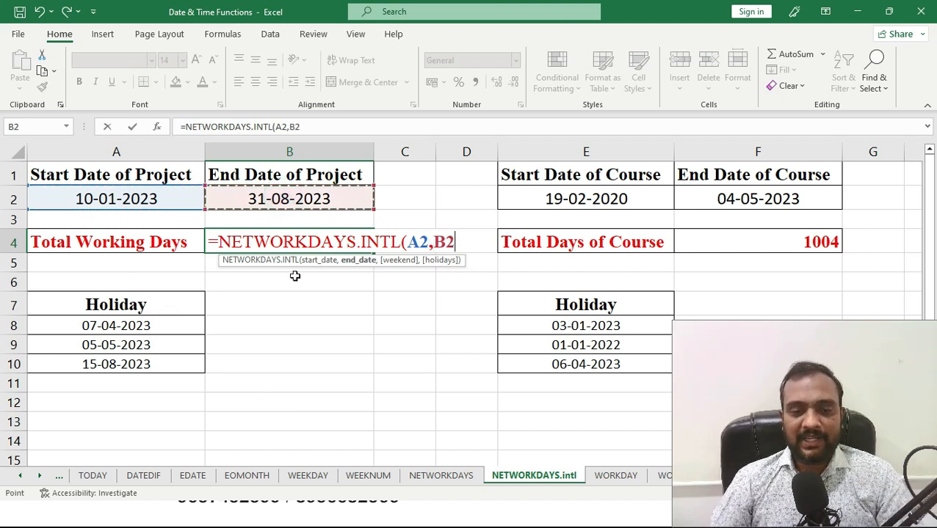
{"action": "type", "text": ","}
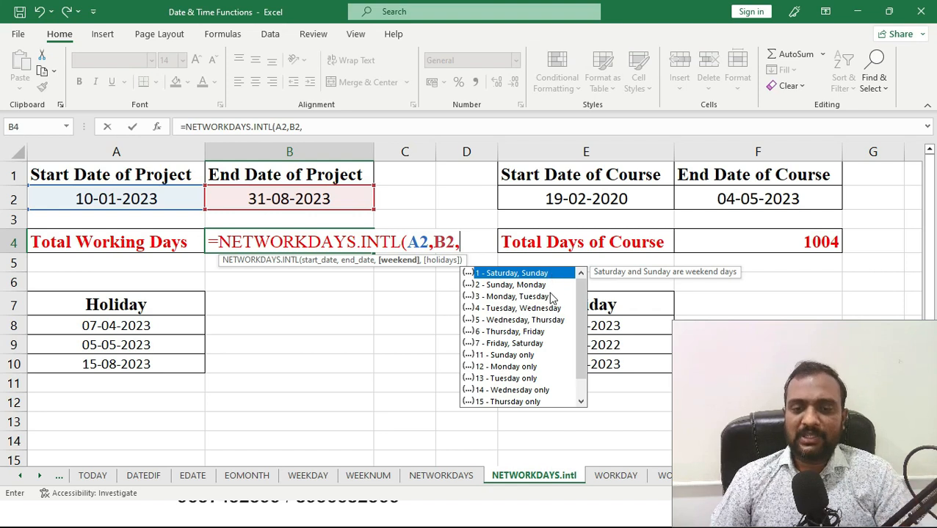
Complete the B4 formula with weekend code 16 (Friday only) and the holiday range A8:A10
{"action": "left_click_drag", "start_coordinate": [581, 325], "coordinate": [578, 359]}
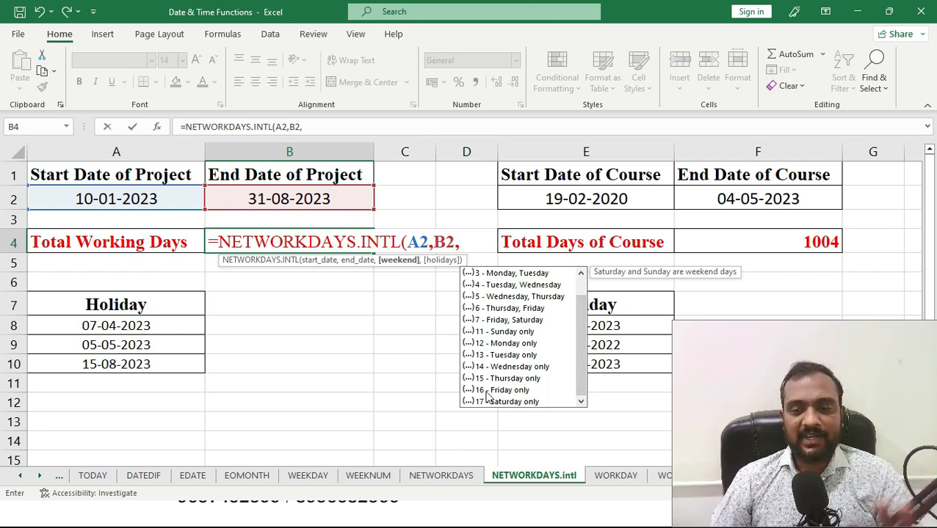
{"action": "type", "text": "16"}
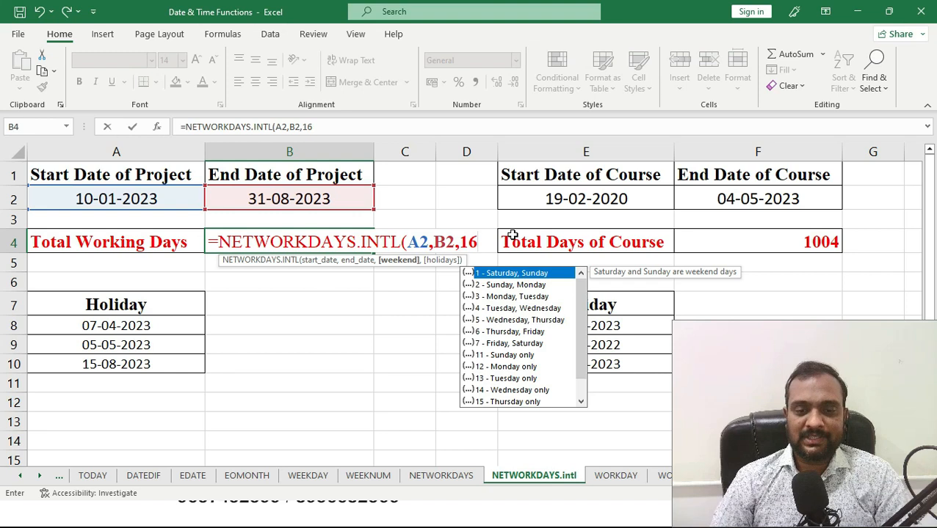
{"action": "type", "text": ","}
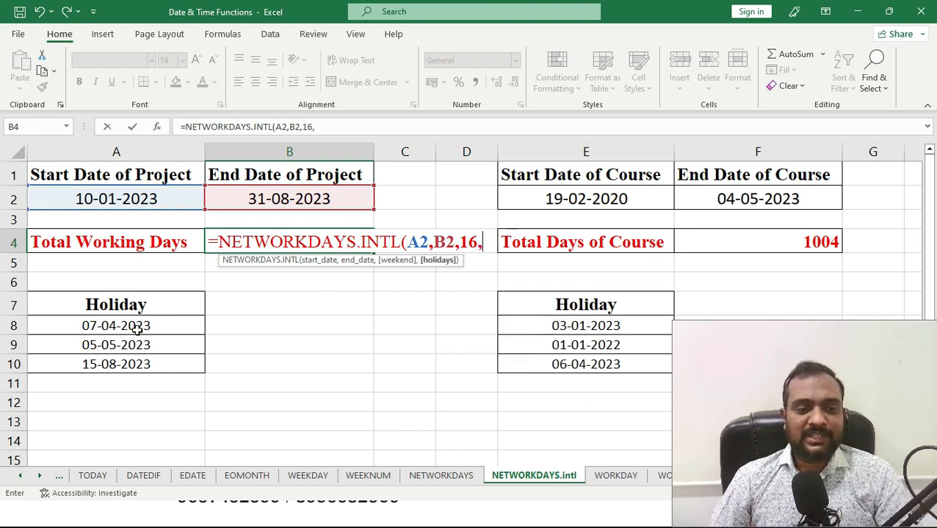
{"action": "left_click_drag", "start_coordinate": [106, 328], "coordinate": [103, 365]}
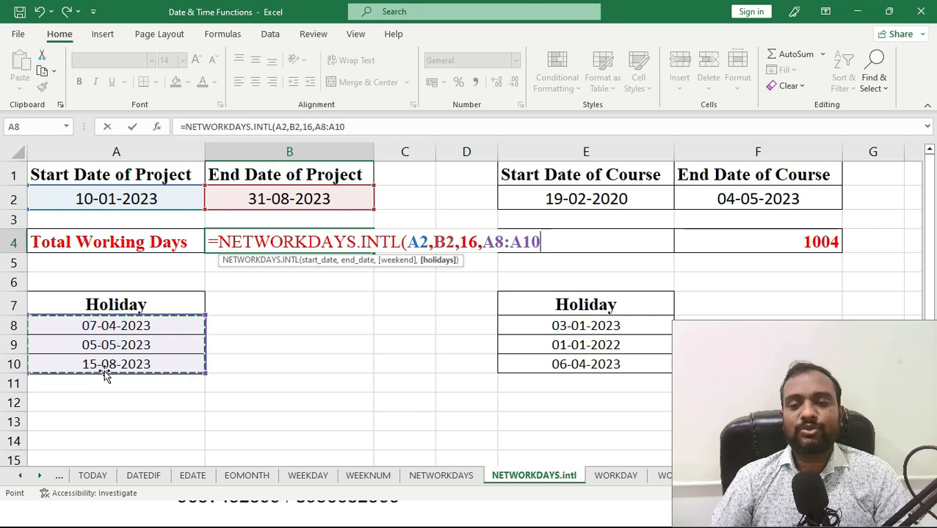
{"action": "type", "text": ")"}
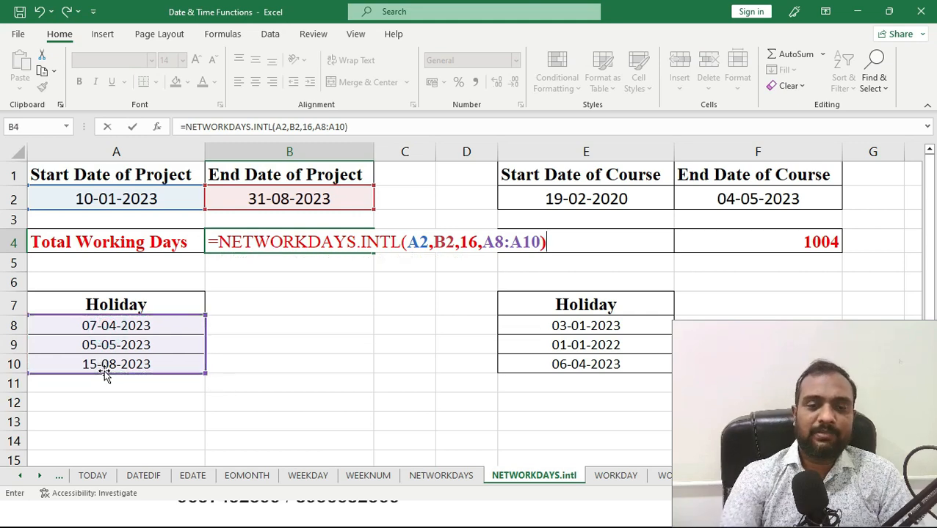
{"action": "key", "text": "ctrl+Return"}
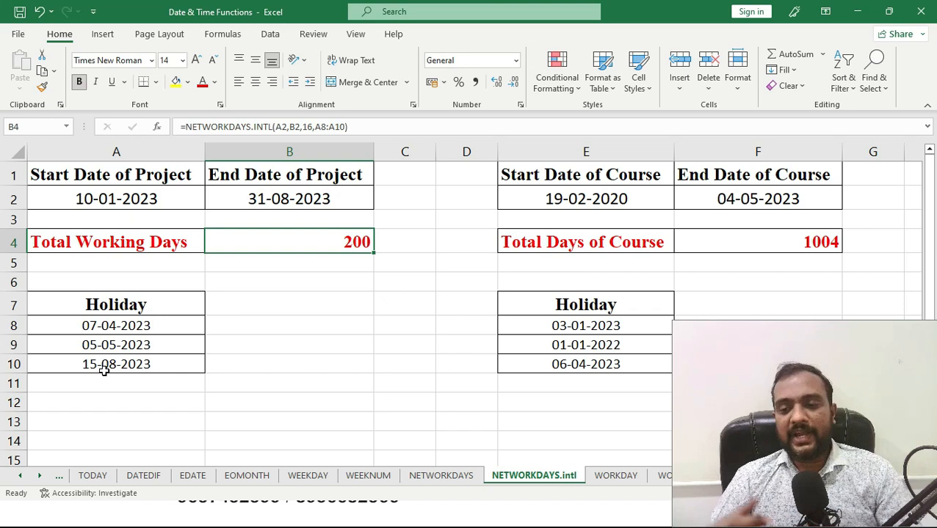
Review the project holidays and compare B4's NETWORKDAYS.INTL result with B4 on the NETWORKDAYS worksheet, returning to NETWORKDAYS.intl
{"action": "left_click_drag", "start_coordinate": [134, 323], "coordinate": [136, 360]}
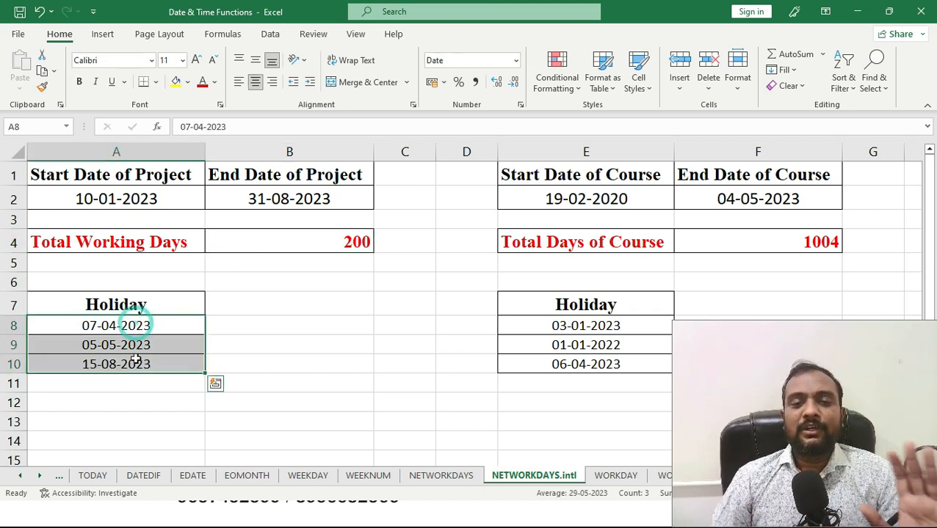
{"action": "left_click", "coordinate": [320, 236]}
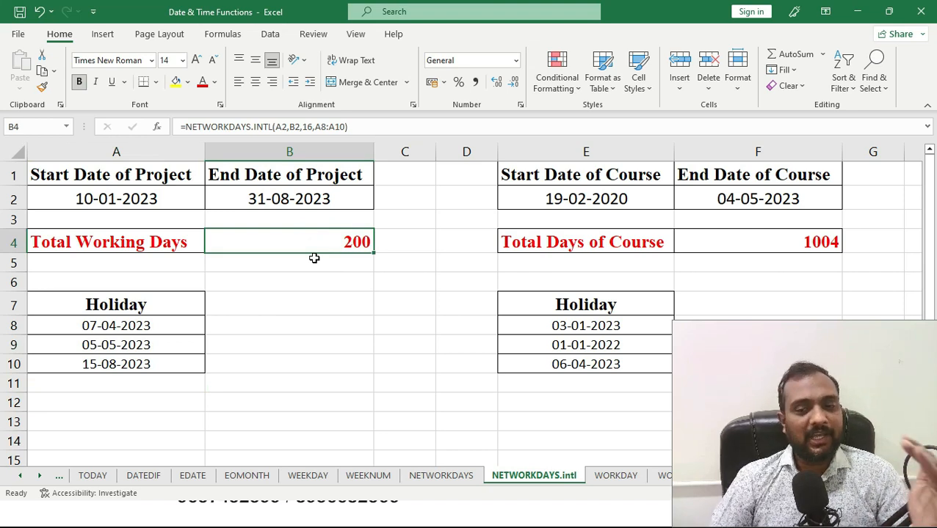
{"action": "left_click", "coordinate": [439, 475]}
{"action": "left_click", "coordinate": [338, 241]}
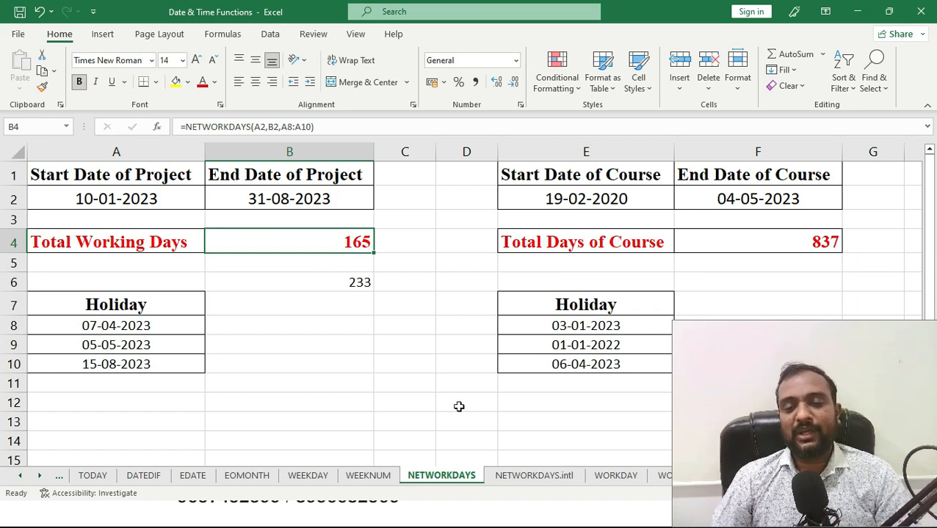
{"action": "left_click", "coordinate": [521, 477]}
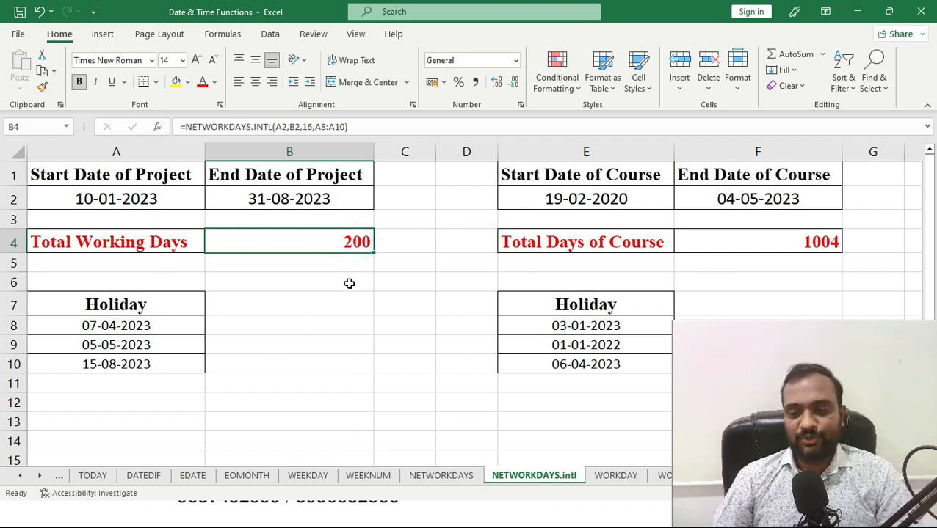
Replace the Total Days of Course result in F4 with =NETWORKDAYS.INTL(E2,F2,12), using Monday only as the weekend and no holidays
{"action": "left_click", "coordinate": [741, 247]}
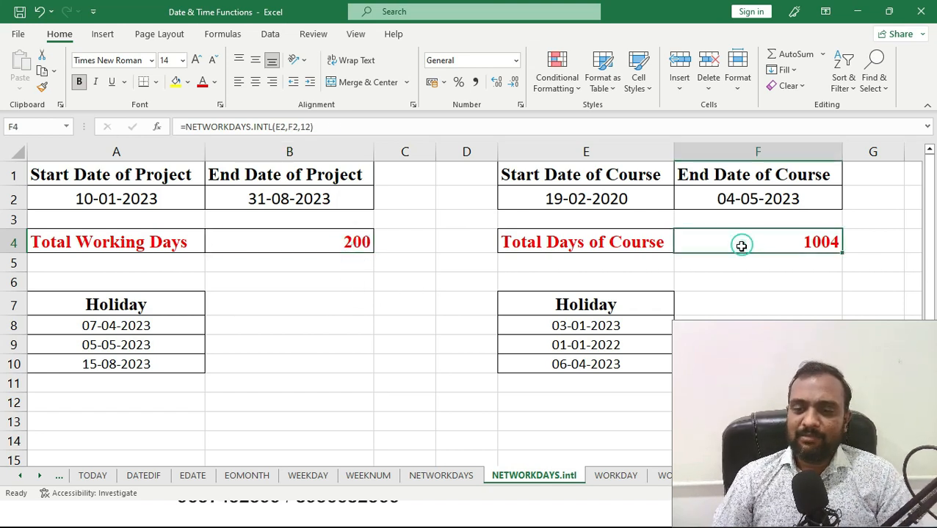
{"action": "key", "text": "Delete"}
{"action": "type", "text": "=net"}
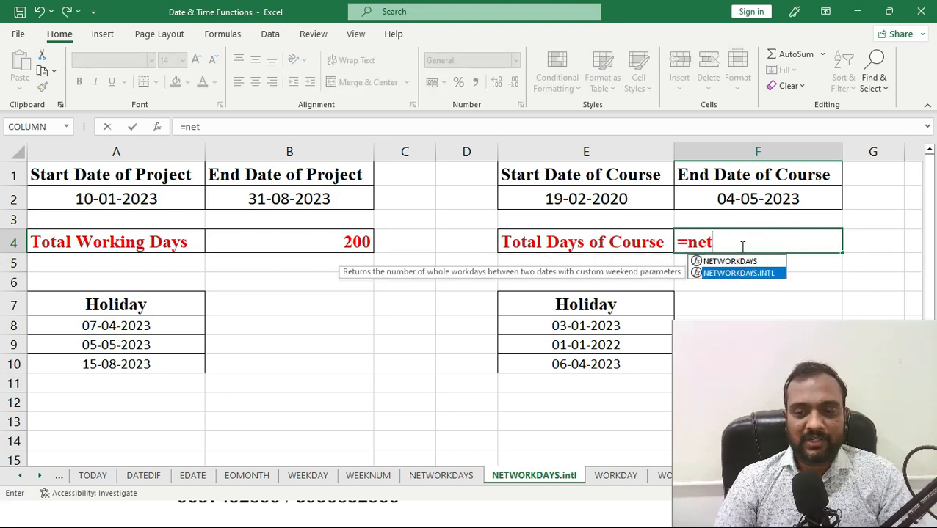
{"action": "key", "text": "Tab"}
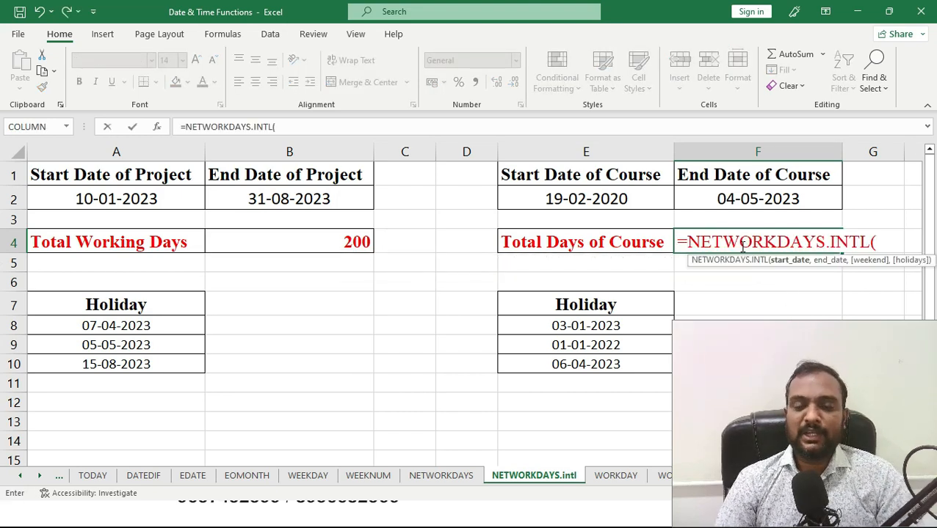
{"action": "left_click", "coordinate": [588, 196]}
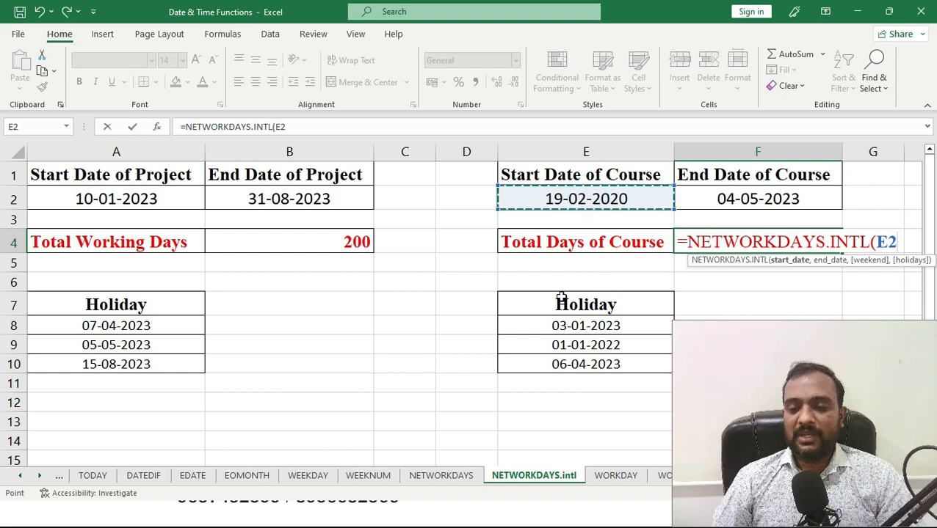
{"action": "type", "text": ","}
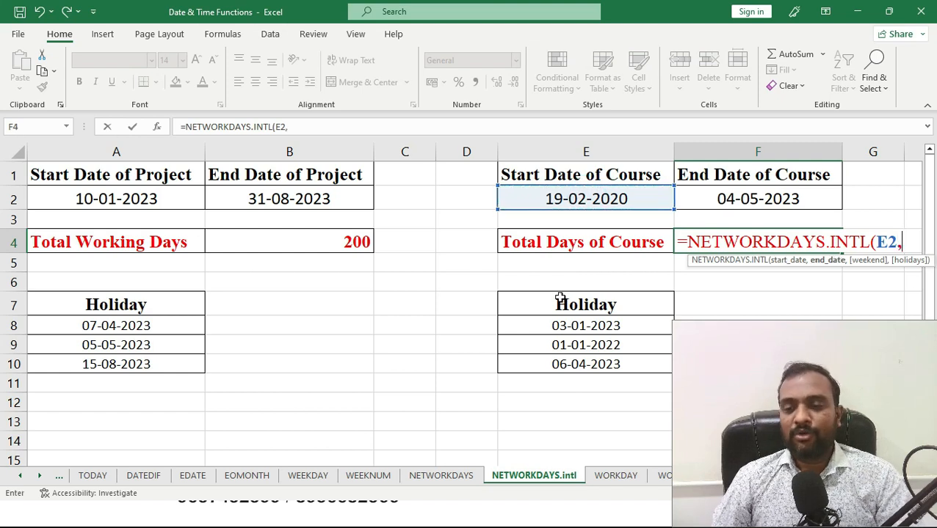
{"action": "left_click", "coordinate": [781, 199]}
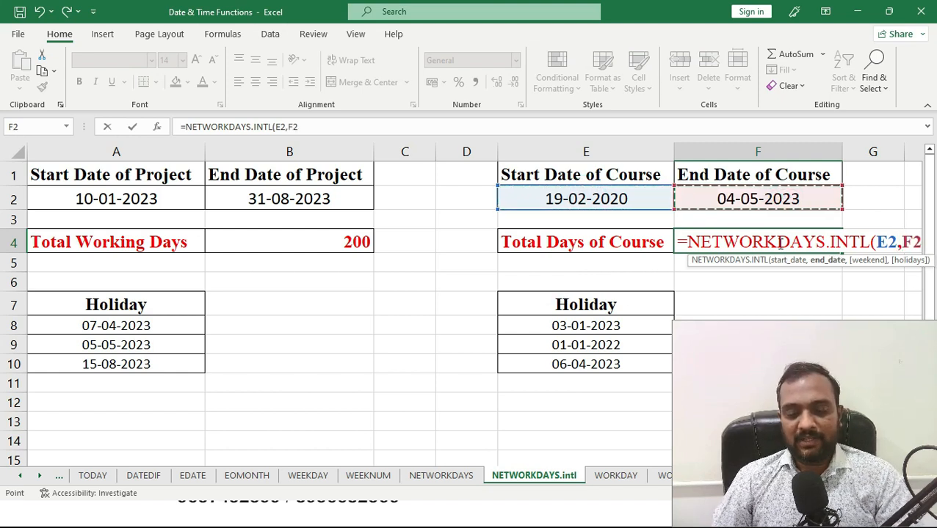
{"action": "type", "text": ","}
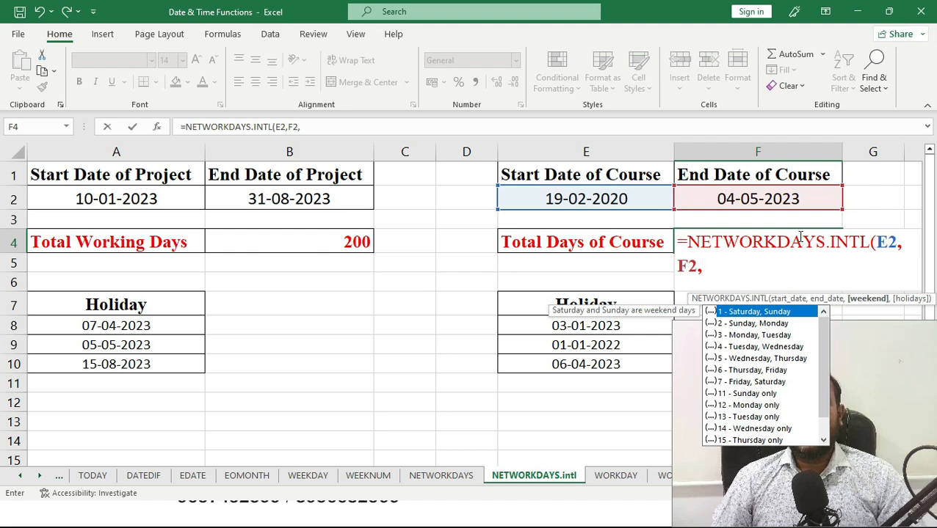
{"action": "type", "text": "12"}
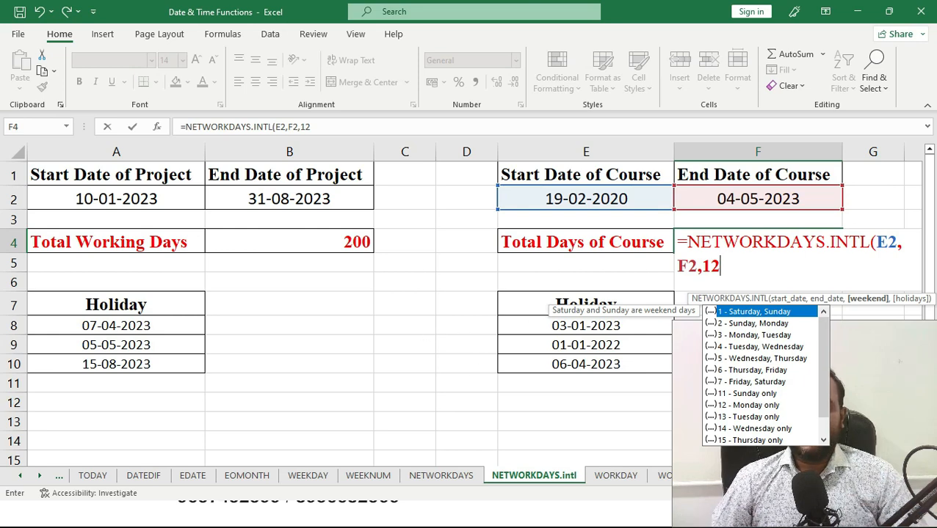
{"action": "type", "text": ")"}
{"action": "key", "text": "ctrl+Return"}
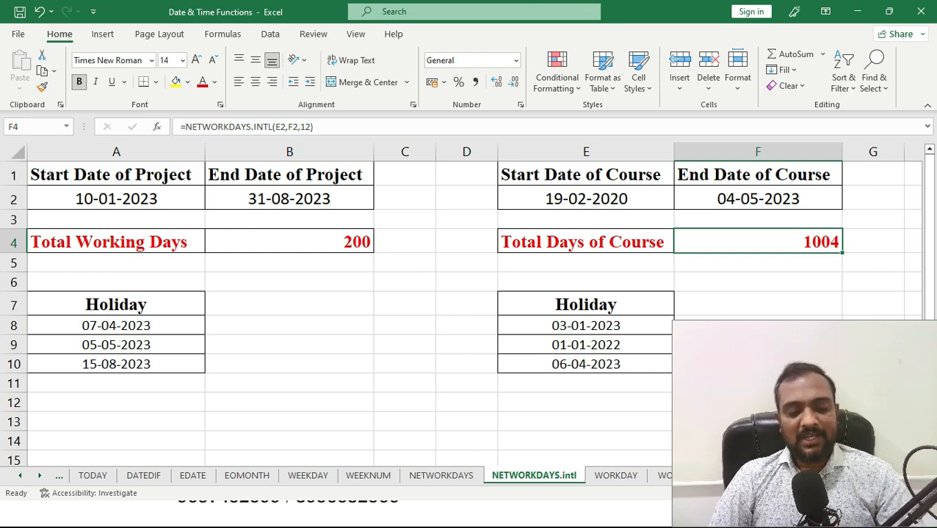
Switch to the slideshow and advance to the WORKDAY function slide
{"action": "key", "text": "alt+Tab"}
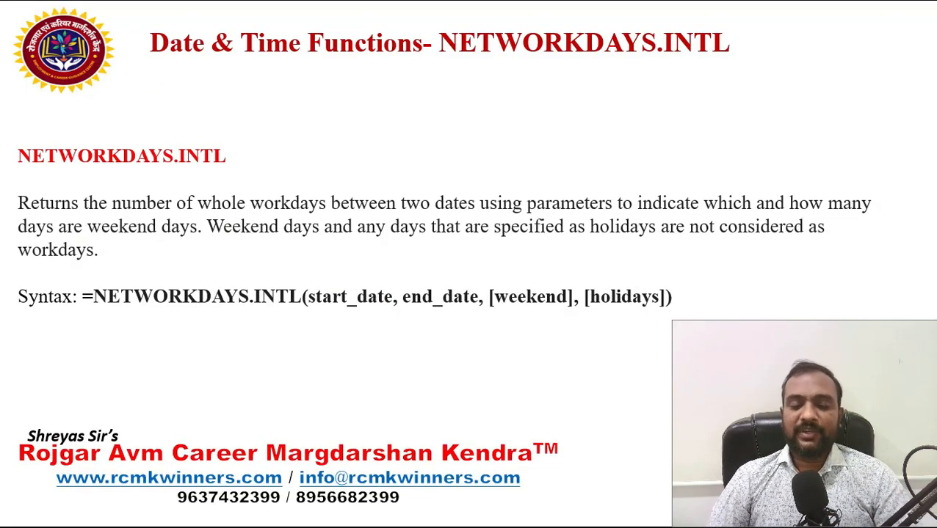
{"action": "key", "text": "Right"}
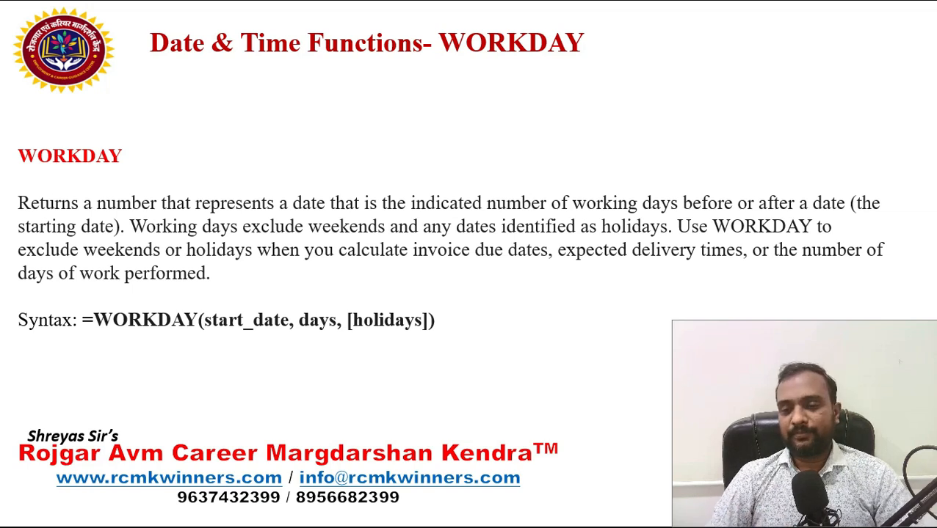
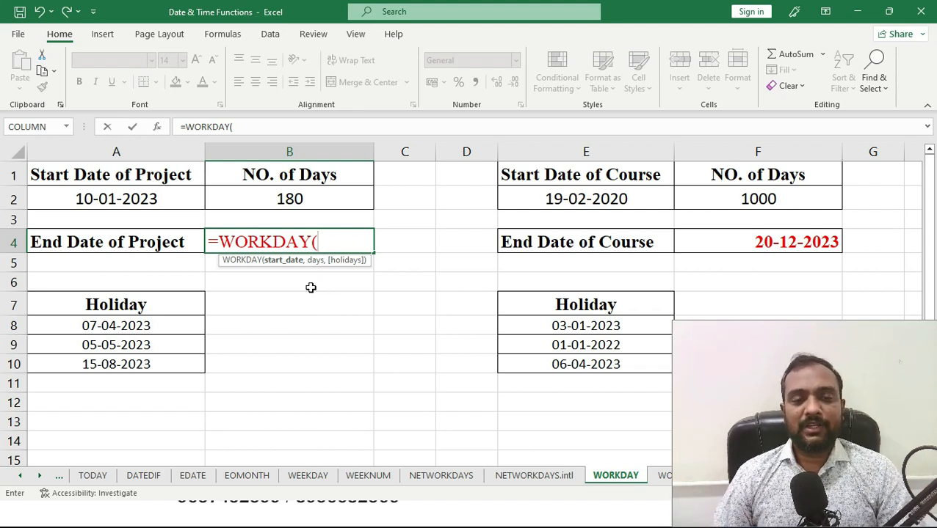
Complete the WORKDAY formula in B4 with start date A2, days B2 and the holiday range A8:A10
{"action": "left_click", "coordinate": [146, 199]}
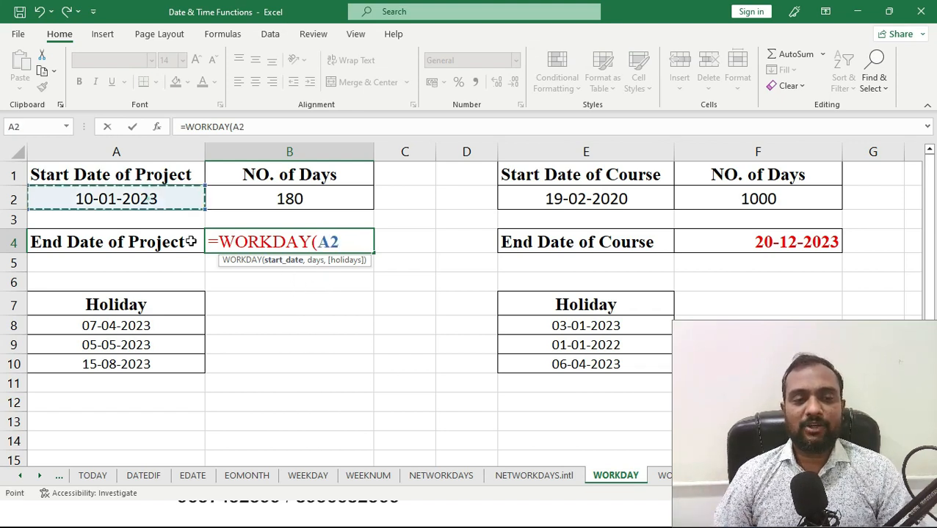
{"action": "type", "text": ","}
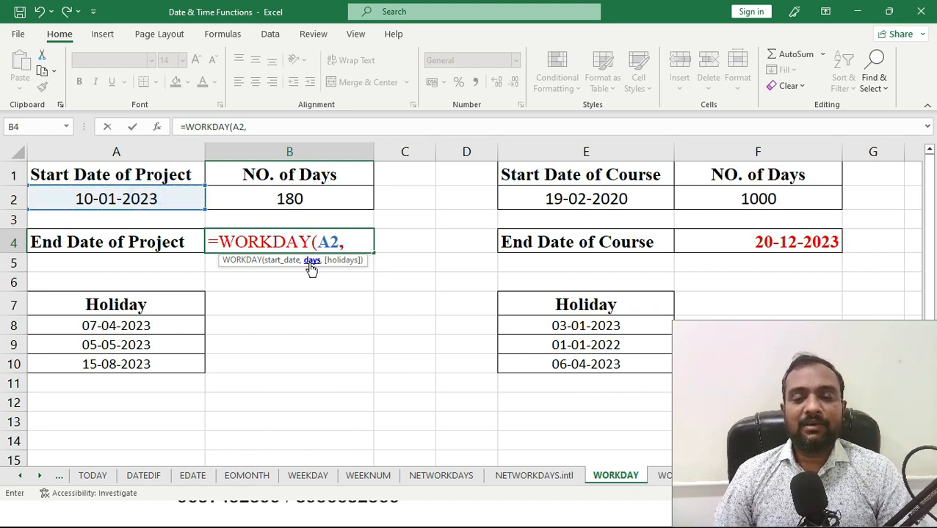
{"action": "left_click", "coordinate": [299, 198]}
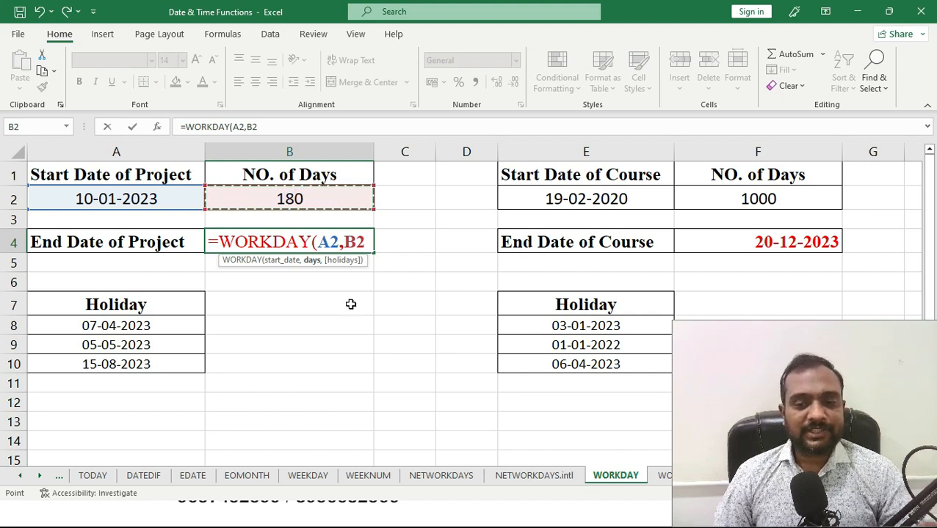
{"action": "type", "text": ","}
{"action": "left_click_drag", "start_coordinate": [146, 324], "coordinate": [151, 361]}
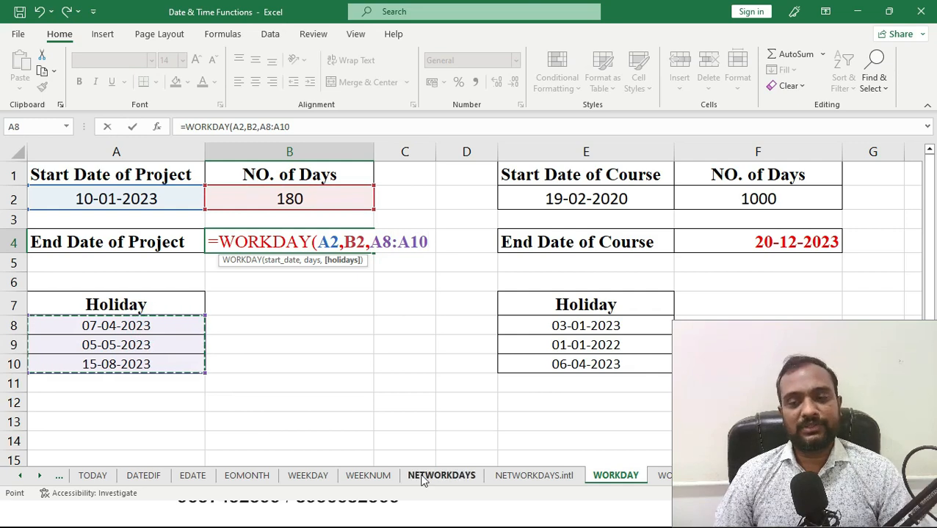
{"action": "type", "text": ")"}
{"action": "key", "text": "Return"}
{"action": "key", "text": "Up"}
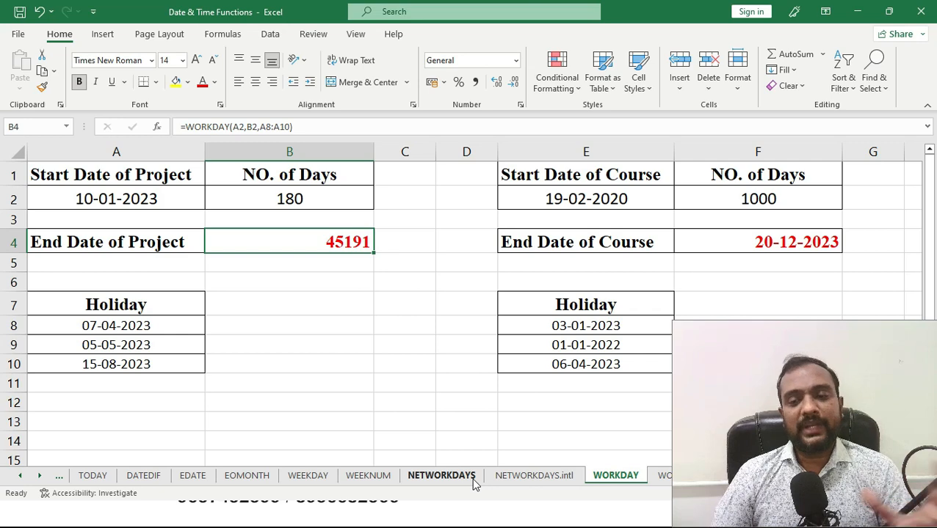
Format the End Date of Project result in B4 as a date and check it against the project's start date and number of days
{"action": "left_click", "coordinate": [516, 61]}
{"action": "left_click", "coordinate": [500, 217]}
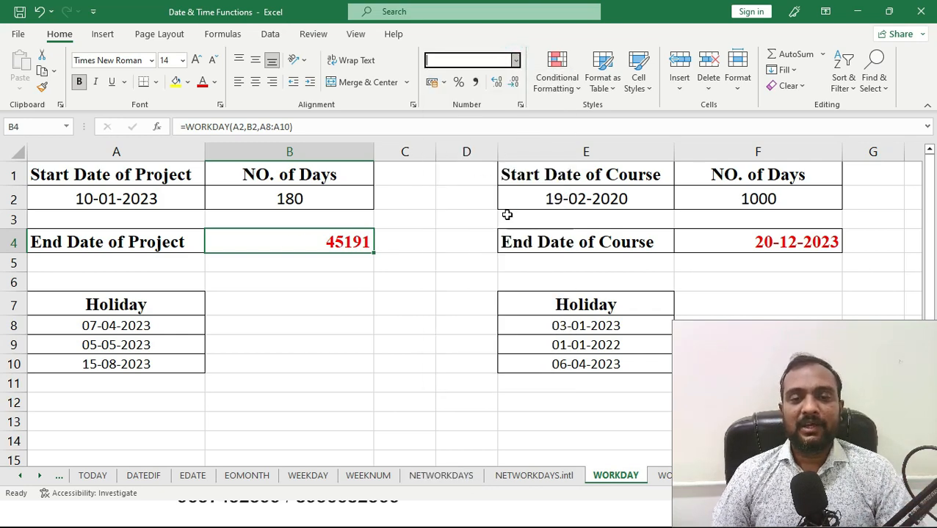
{"action": "left_click", "coordinate": [309, 244]}
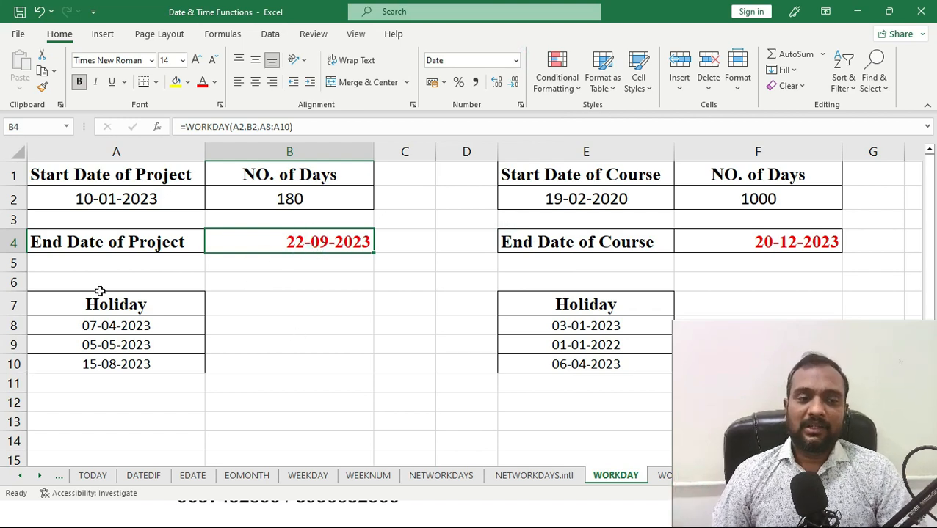
{"action": "left_click", "coordinate": [223, 199]}
{"action": "left_click", "coordinate": [221, 199]}
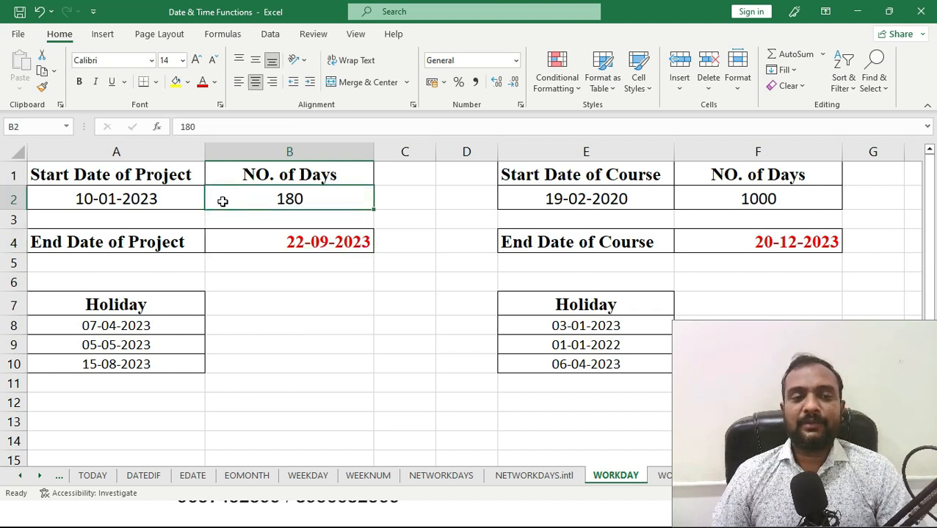
{"action": "left_click", "coordinate": [100, 200]}
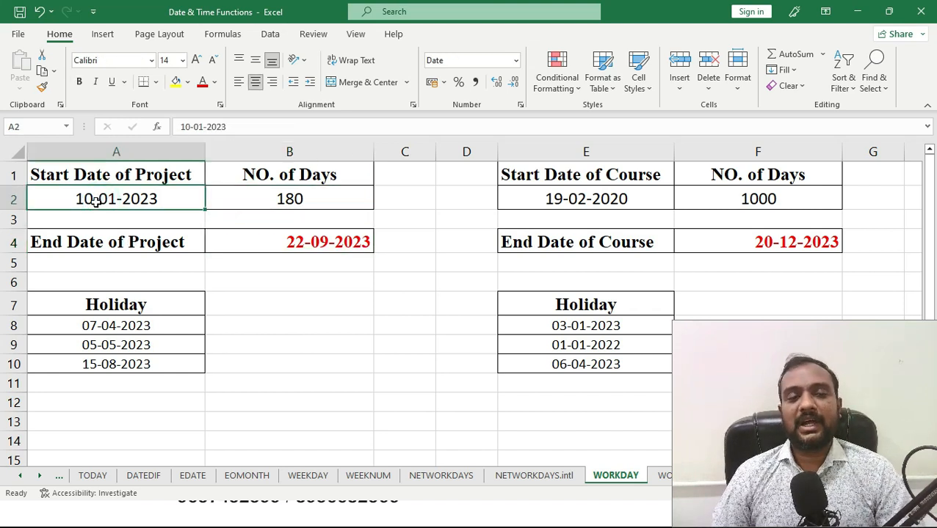
{"action": "left_click", "coordinate": [290, 243]}
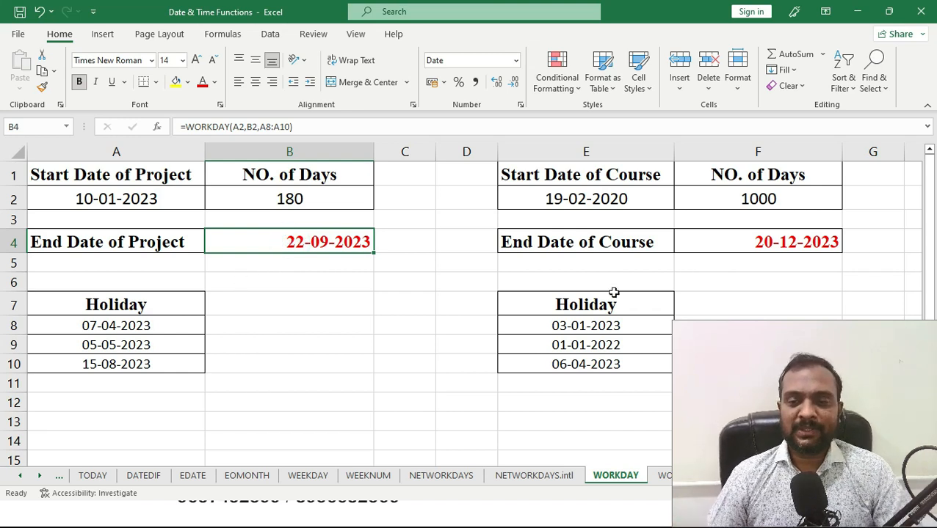
Replace the End Date of Course result in F4 with =WORKDAY(E2,F2), without holidays, and check it against the number of days in F2
{"action": "left_click", "coordinate": [750, 248]}
{"action": "key", "text": "Delete"}
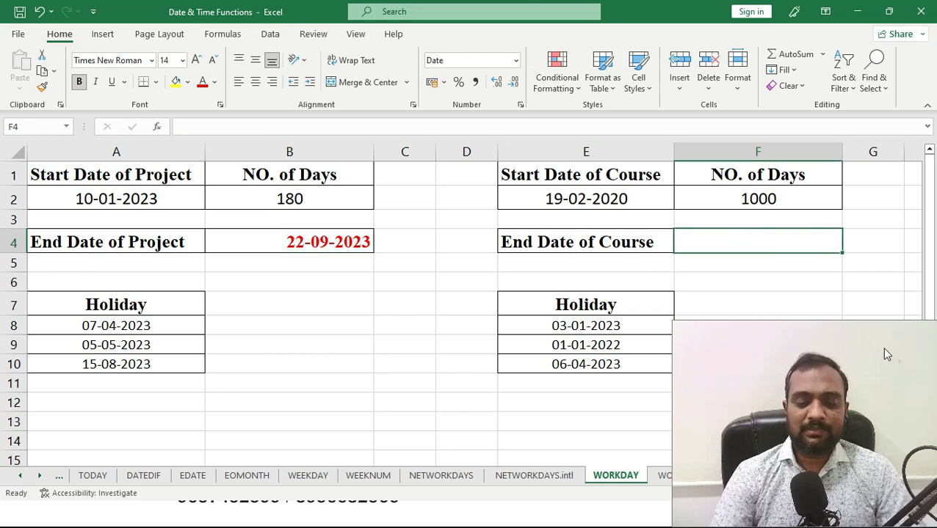
{"action": "type", "text": "=wor"}
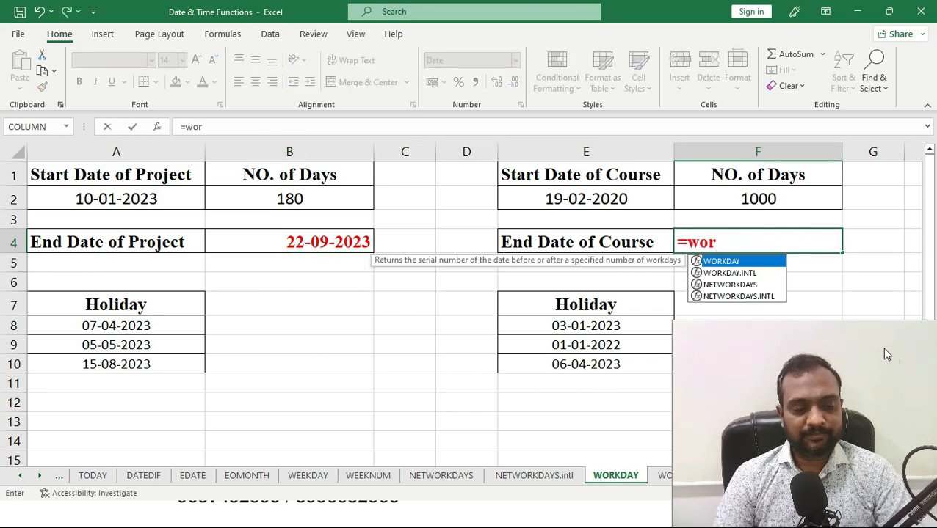
{"action": "key", "text": "Tab"}
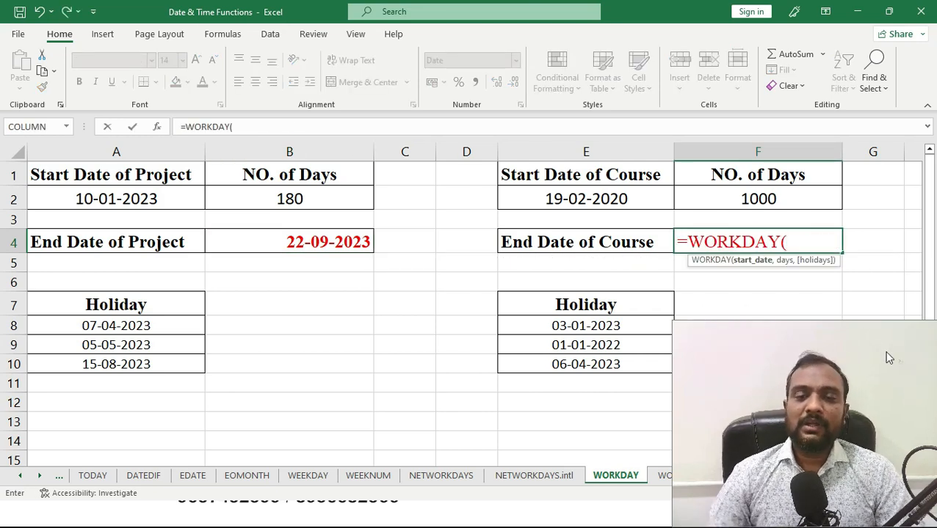
{"action": "left_click", "coordinate": [549, 199]}
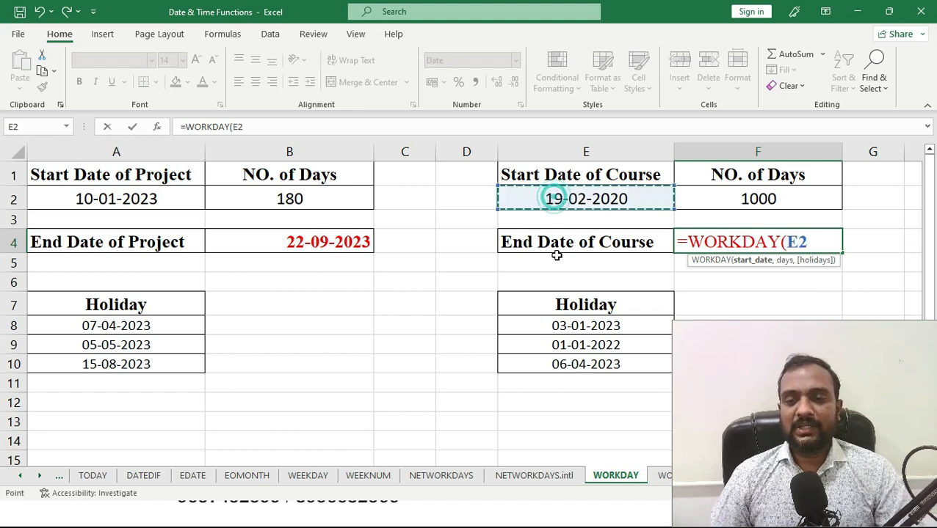
{"action": "type", "text": ","}
{"action": "left_click", "coordinate": [733, 202]}
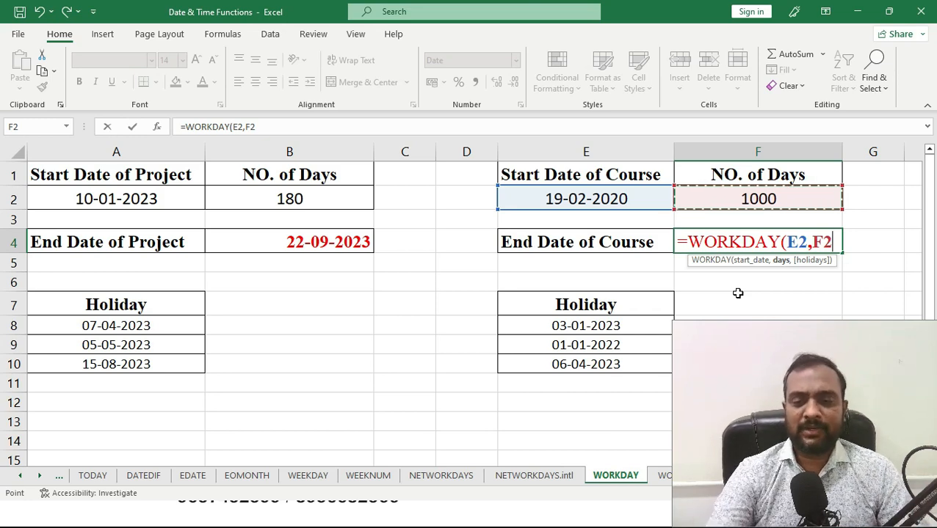
{"action": "type", "text": ")"}
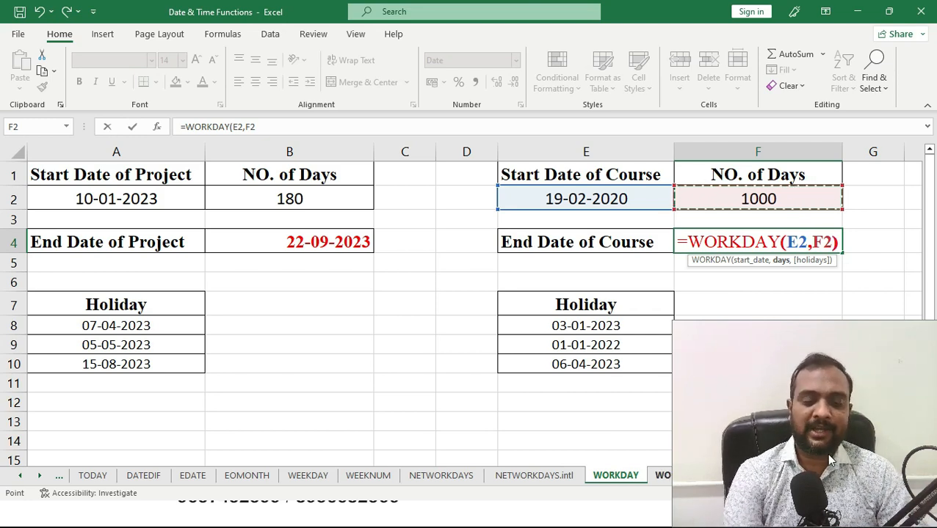
{"action": "key", "text": "ctrl+Return"}
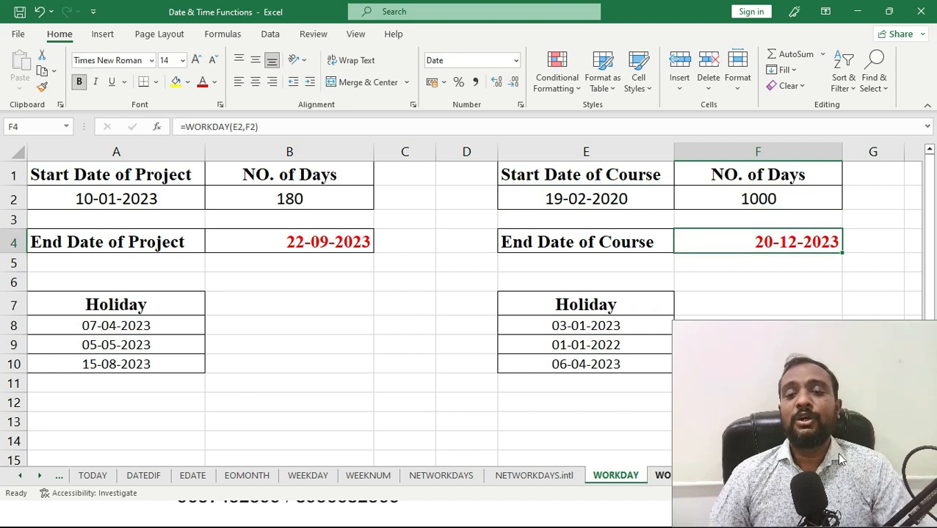
{"action": "left_click", "coordinate": [756, 199]}
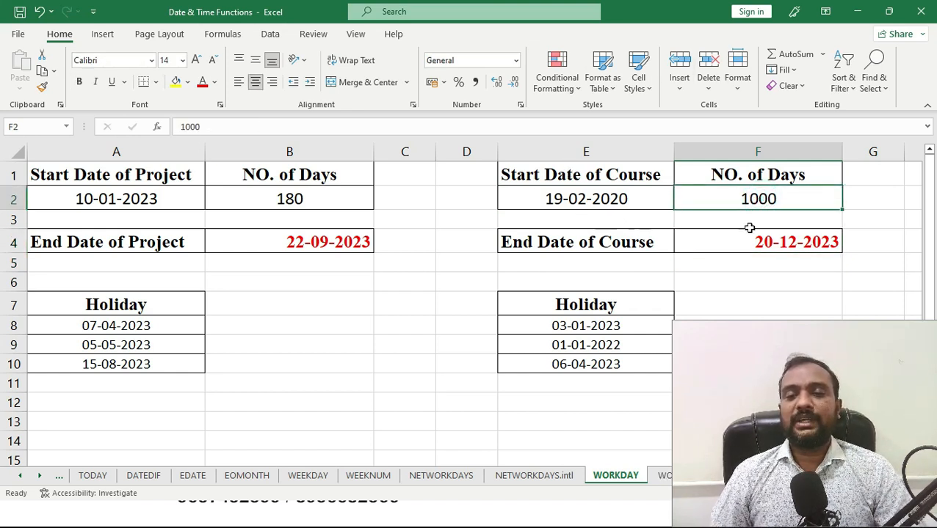
{"action": "left_click", "coordinate": [772, 242]}
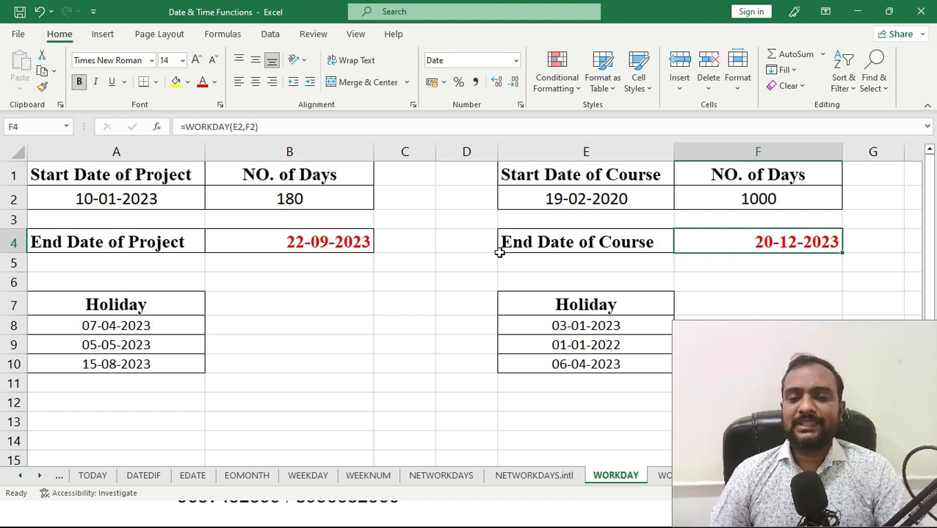
On the worksheet after WORKDAY, replace B4's result with a WORKDAY.INTL formula taking A2 as start date and B2 as days
{"action": "left_click", "coordinate": [662, 476]}
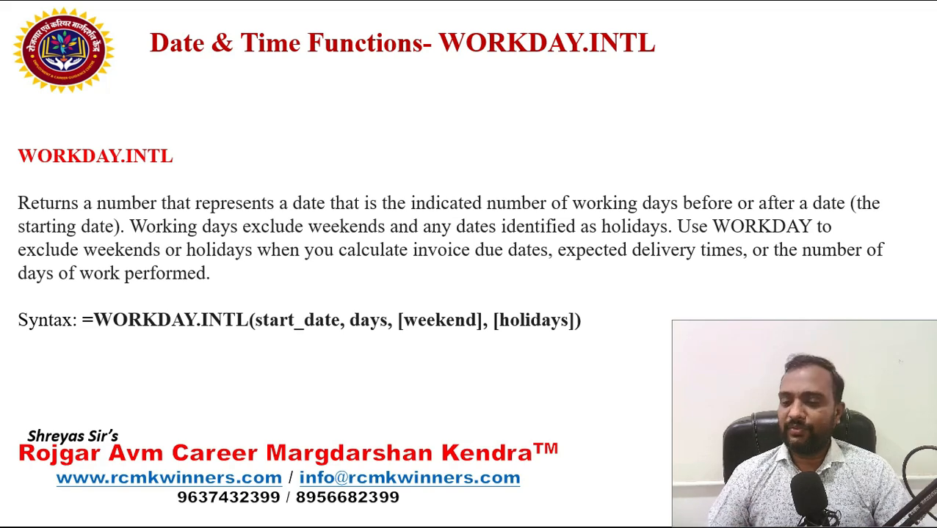
{"action": "key", "text": "alt+Tab"}
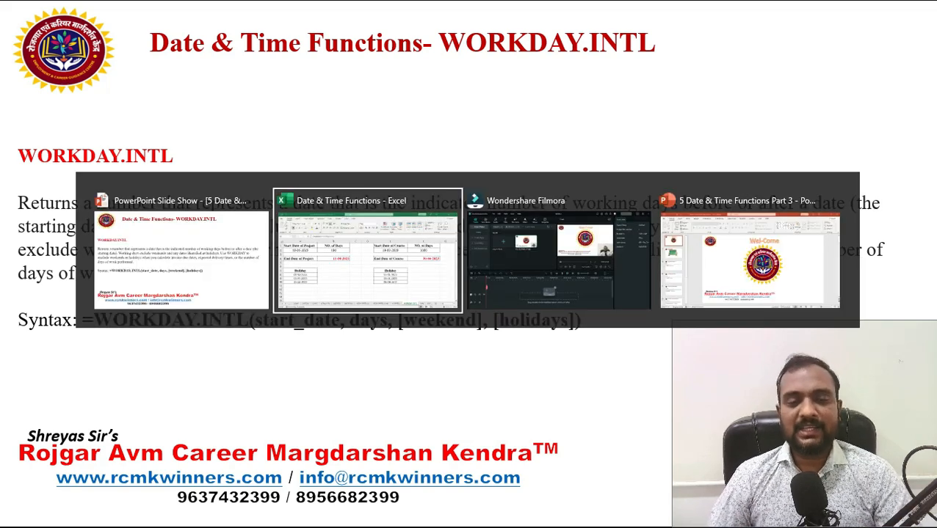
{"action": "left_click", "coordinate": [281, 235]}
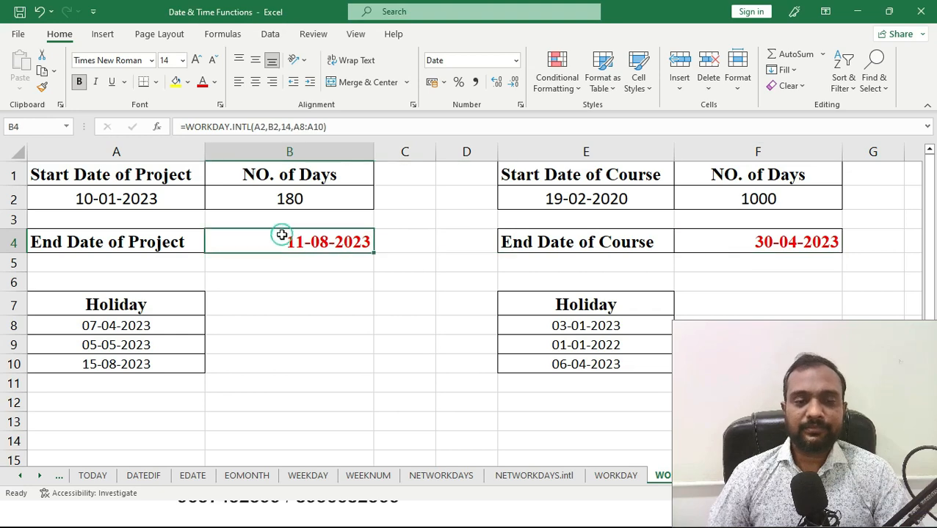
{"action": "key", "text": "Delete"}
{"action": "type", "text": "="}
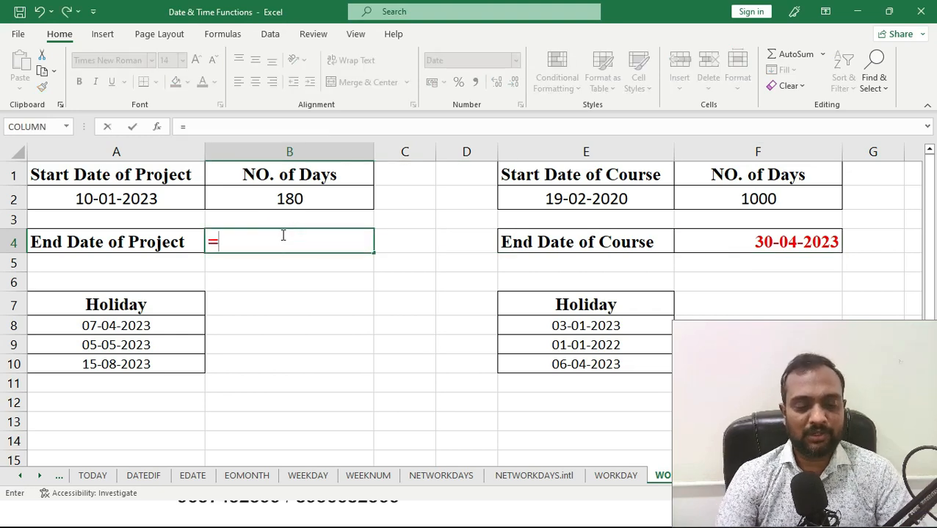
{"action": "type", "text": "wor"}
{"action": "key", "text": "Down"}
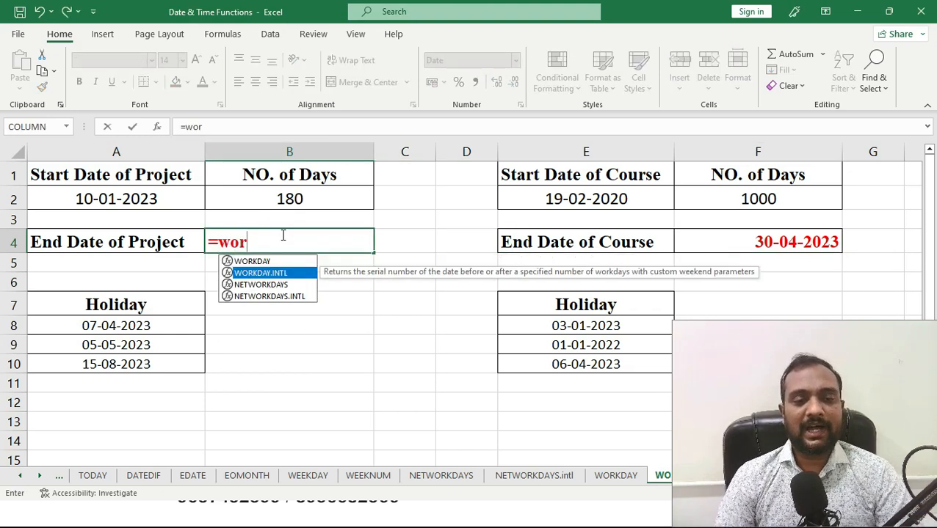
{"action": "key", "text": "Tab"}
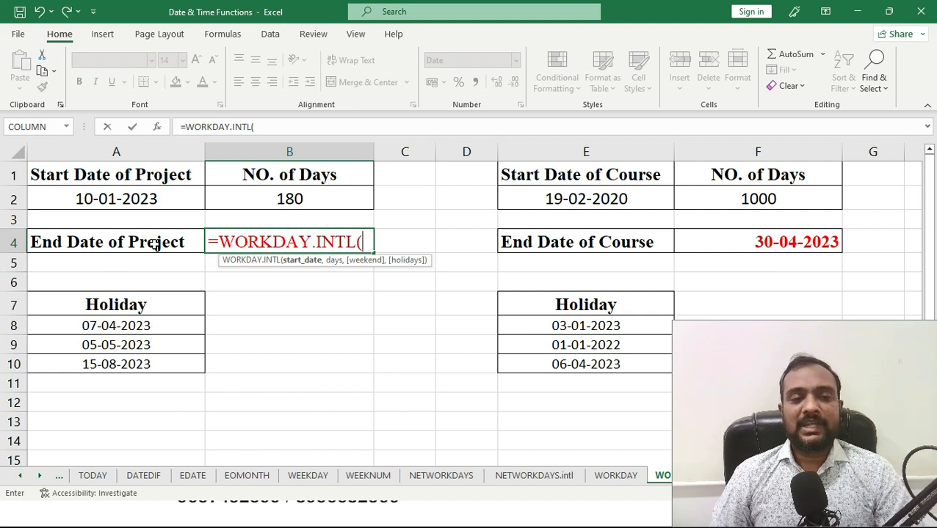
{"action": "left_click", "coordinate": [110, 189]}
{"action": "type", "text": ","}
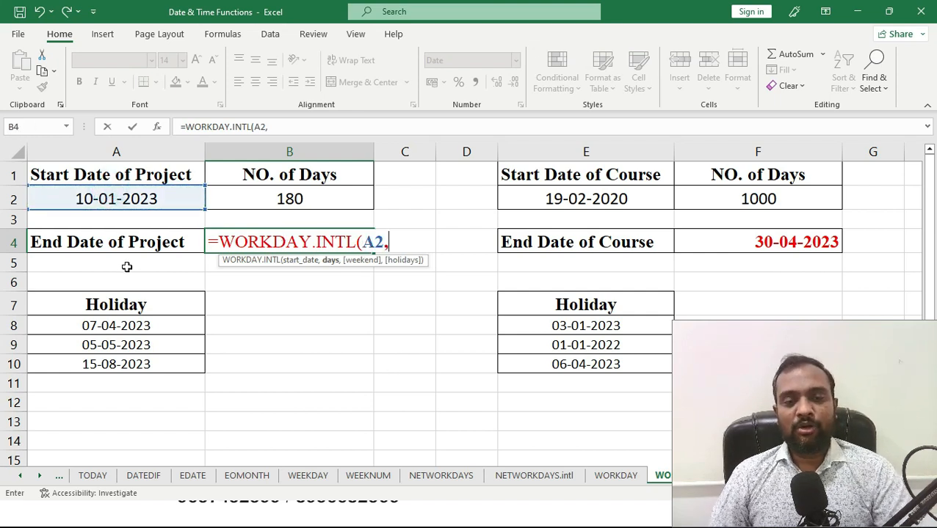
{"action": "left_click", "coordinate": [328, 198]}
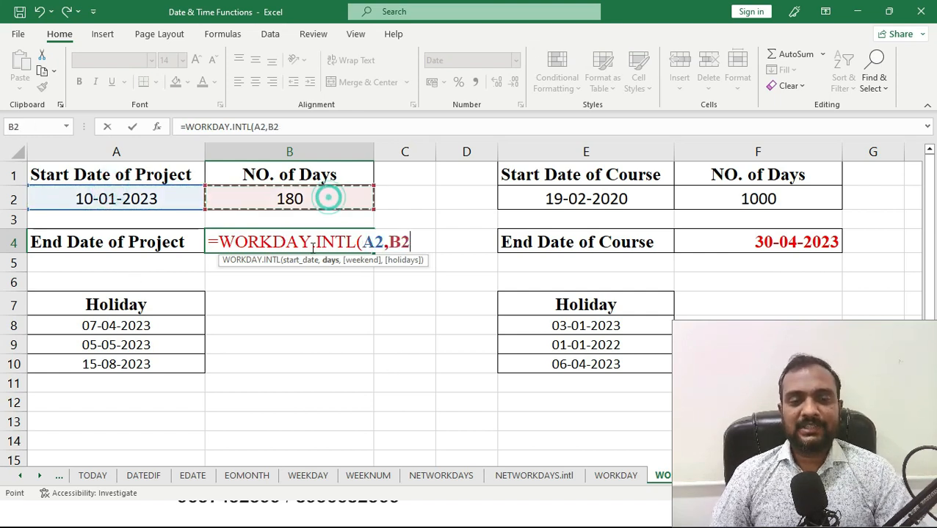
{"action": "type", "text": ","}
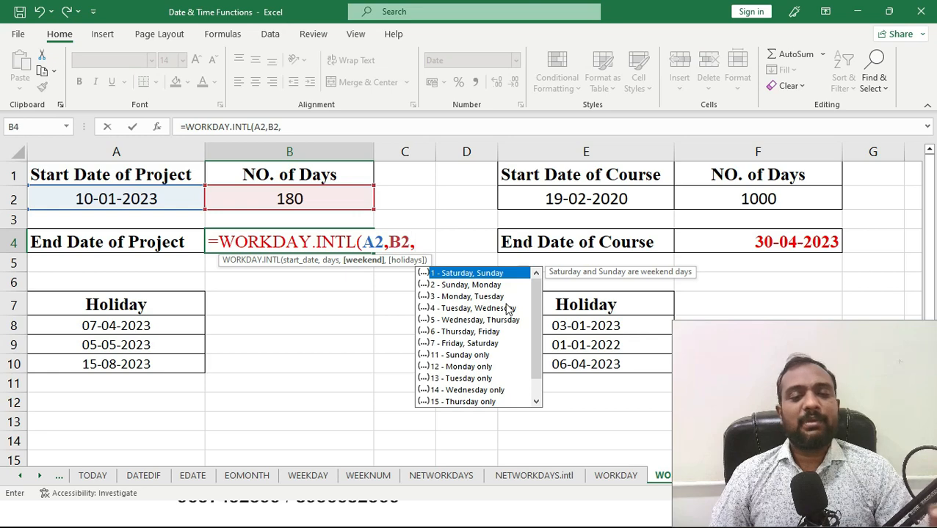
Complete the B4 formula with weekend code 12 (Monday only) and the holiday range A8:A10
{"action": "left_click", "coordinate": [439, 348]}
{"action": "type", "text": "12,"}
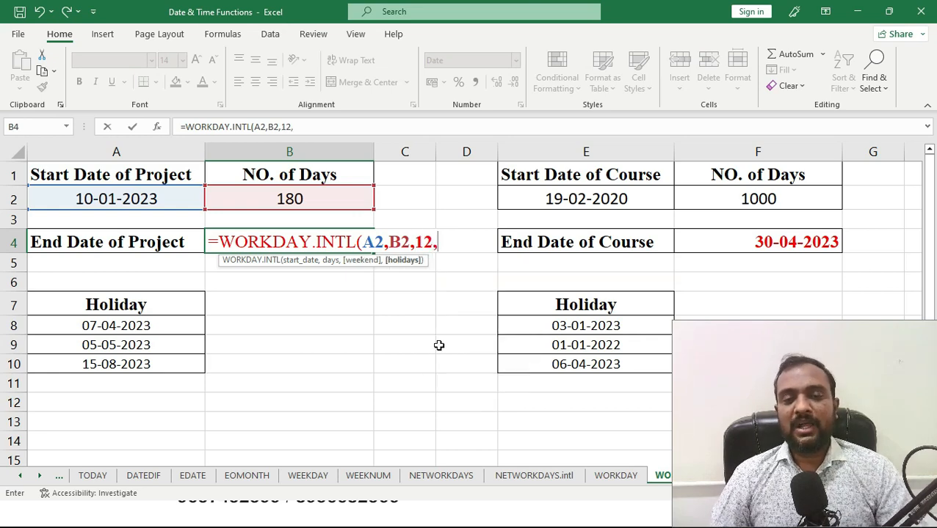
{"action": "left_click_drag", "start_coordinate": [111, 328], "coordinate": [114, 365]}
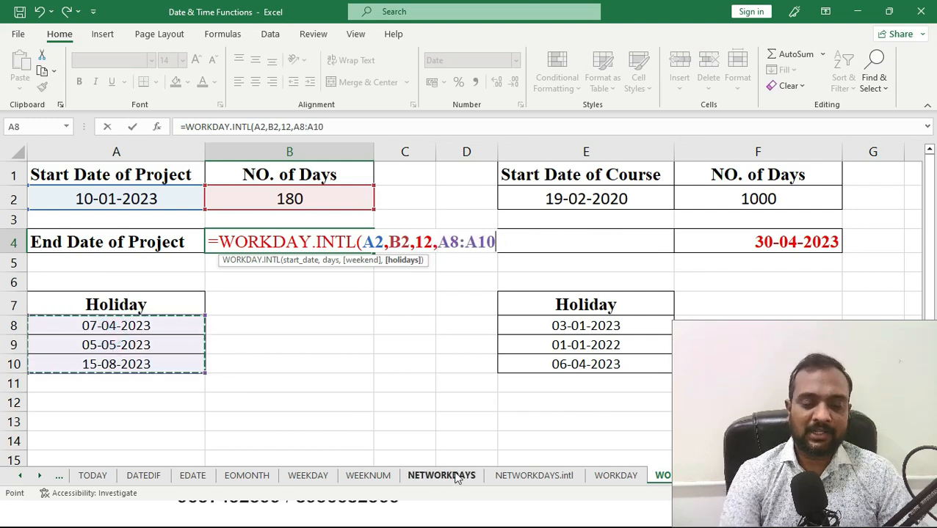
{"action": "type", "text": ")"}
{"action": "key", "text": "Return"}
{"action": "key", "text": "Up"}
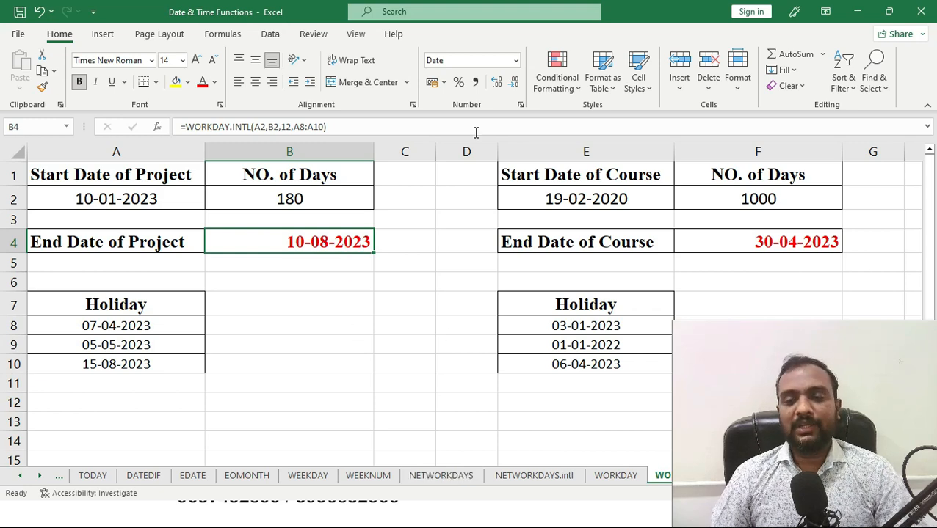
Change the number format of the End Date of Project in B4 to General, and set it back to Date
{"action": "left_click", "coordinate": [516, 60]}
{"action": "left_click", "coordinate": [497, 86]}
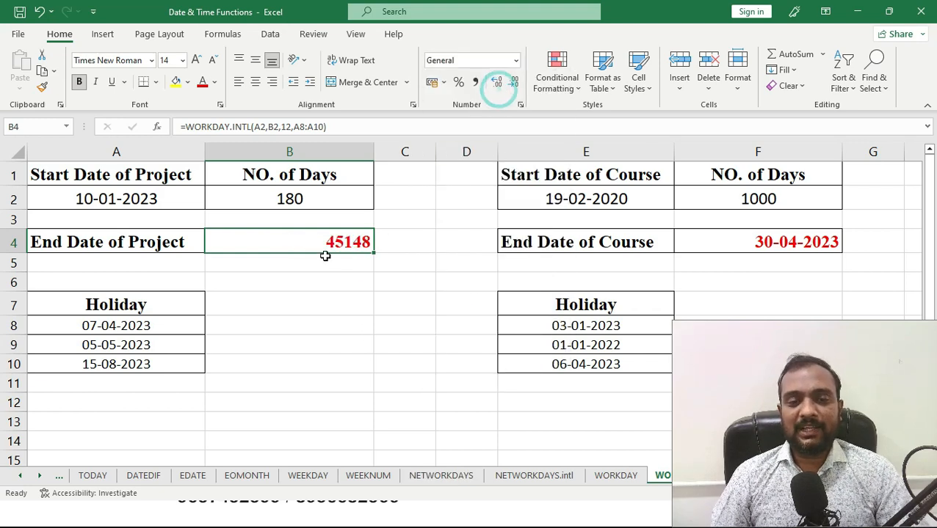
{"action": "left_click", "coordinate": [515, 61]}
{"action": "left_click", "coordinate": [515, 61]}
{"action": "left_click", "coordinate": [492, 223]}
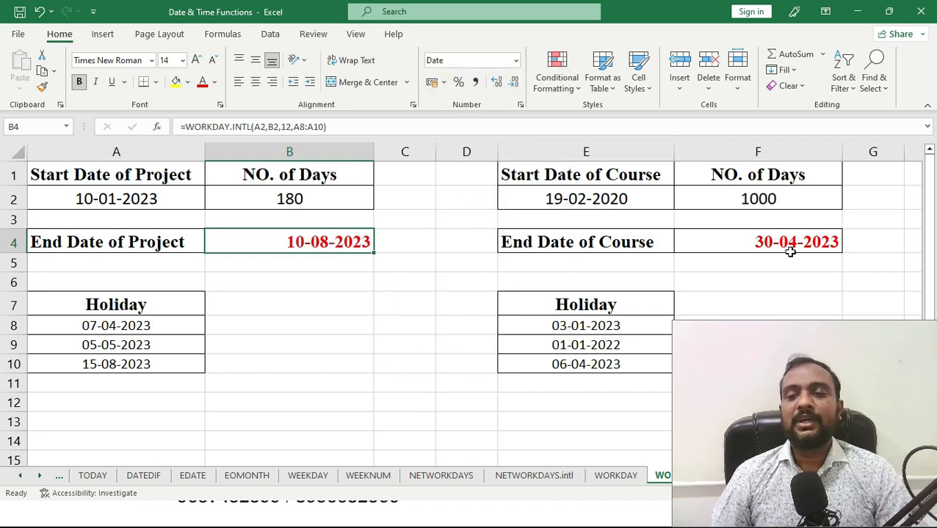
Replace the End Date of Course result in F4 with a WORKDAY.INTL formula taking E2 as start date and F2 as days
{"action": "left_click", "coordinate": [789, 251]}
{"action": "type", "text": "=w"}
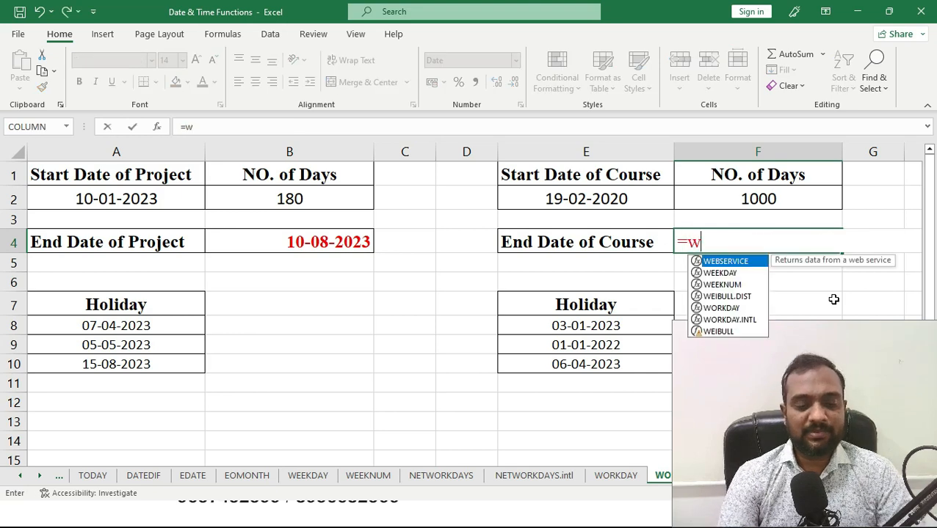
{"action": "type", "text": "ork"}
{"action": "key", "text": "Down"}
{"action": "key", "text": "Tab"}
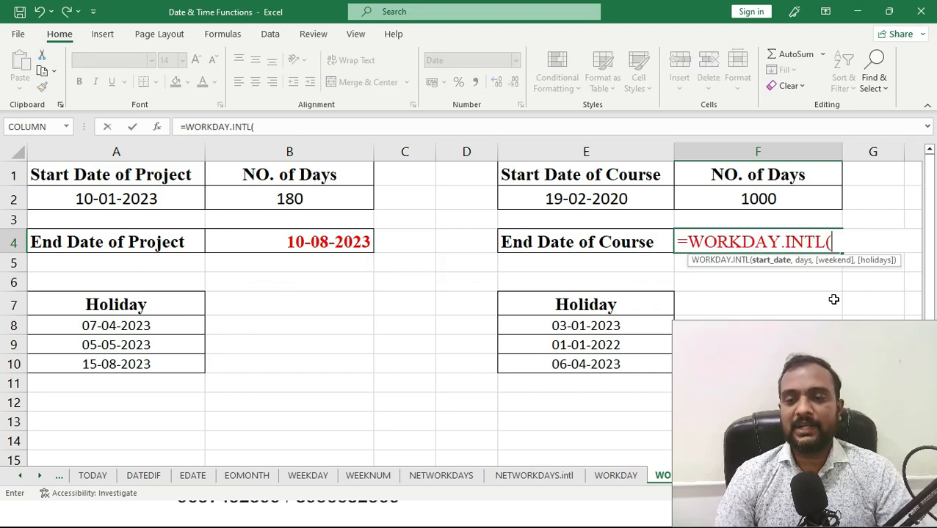
{"action": "left_click", "coordinate": [620, 200]}
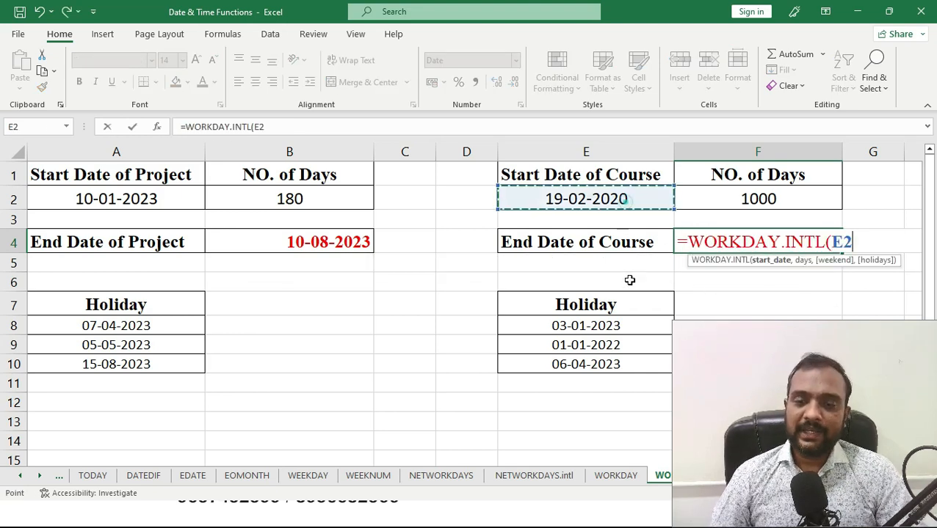
{"action": "type", "text": ","}
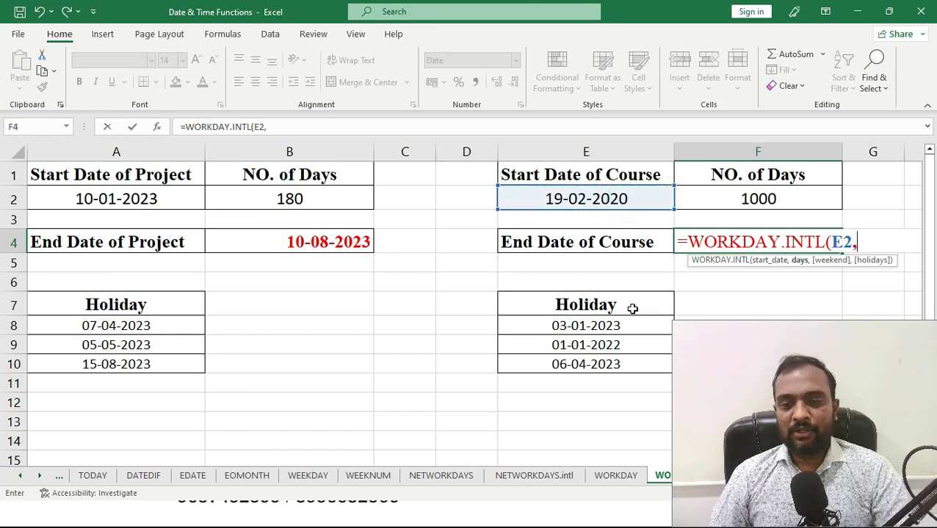
{"action": "left_click", "coordinate": [738, 207]}
Complete the F4 formula with weekend code 6 (Thursday, Friday) and no holiday range, and reselect the cell
{"action": "type", "text": ","}
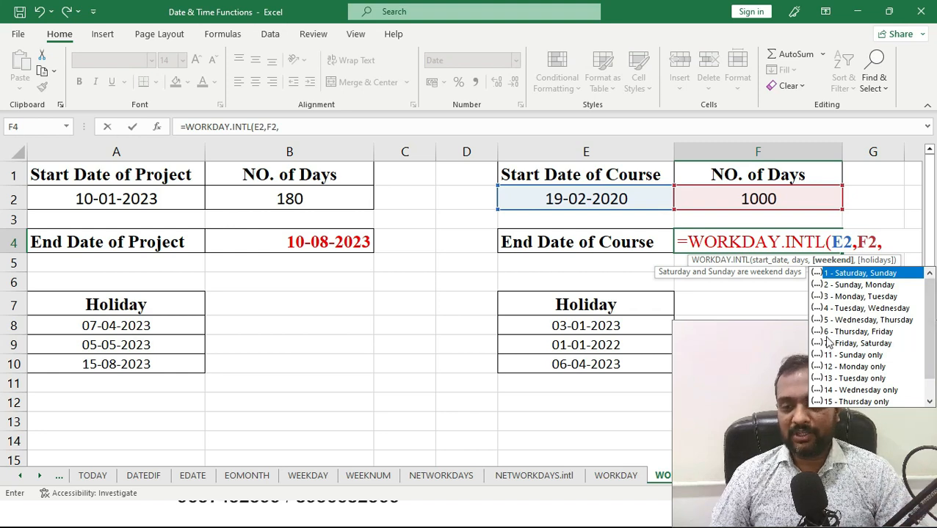
{"action": "type", "text": "6"}
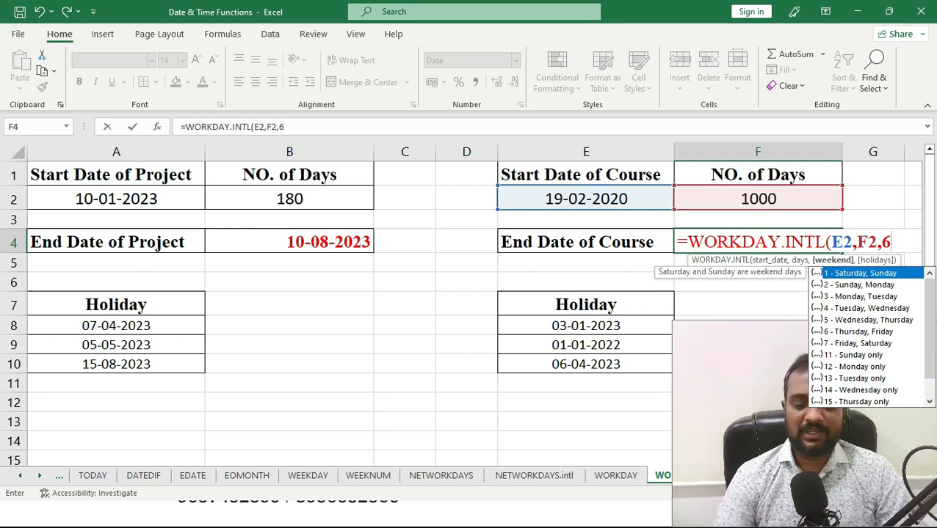
{"action": "type", "text": ")"}
{"action": "key", "text": "Return"}
{"action": "key", "text": "Up"}
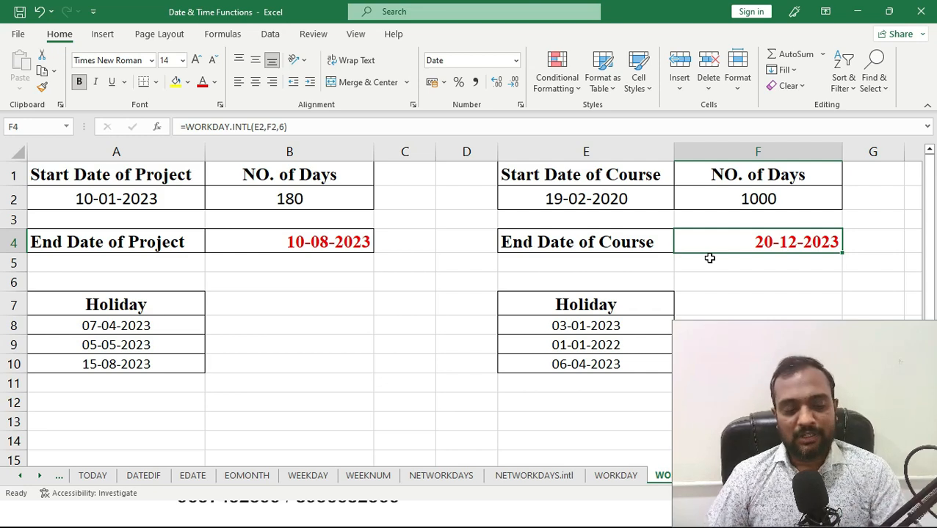
Switch to the presentation slide show and advance to the closing Thank You slide
{"action": "key", "text": "alt+Tab"}
{"action": "key", "text": "Right"}
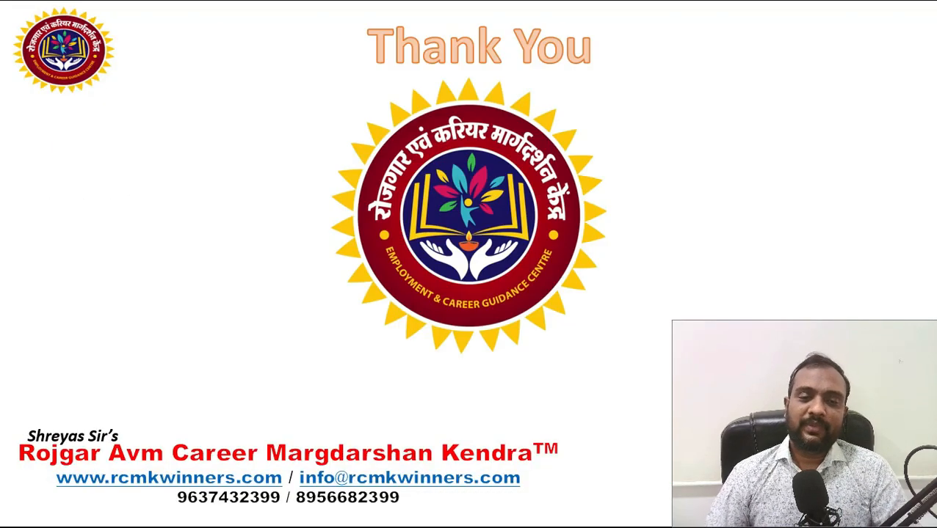